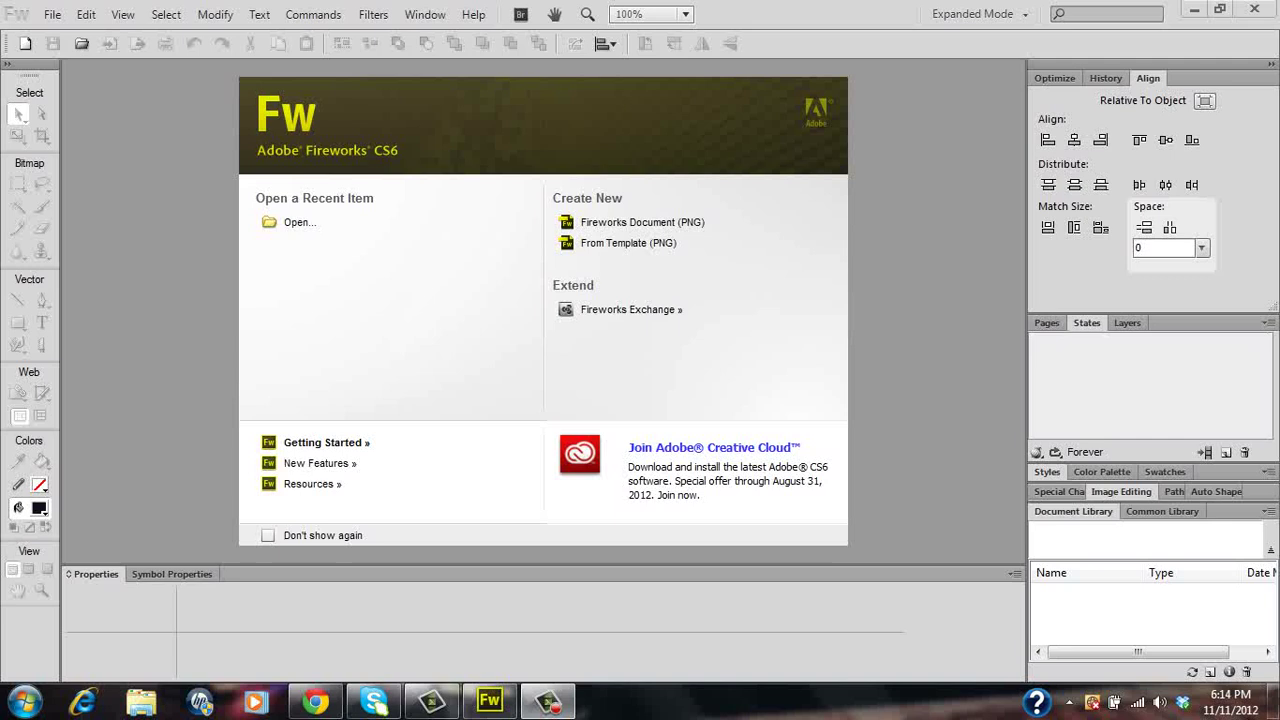
Start a Fireworks PNG document with width 1200, height 400 pixels and a transparent canvas
{"action": "left_click", "coordinate": [642, 222]}
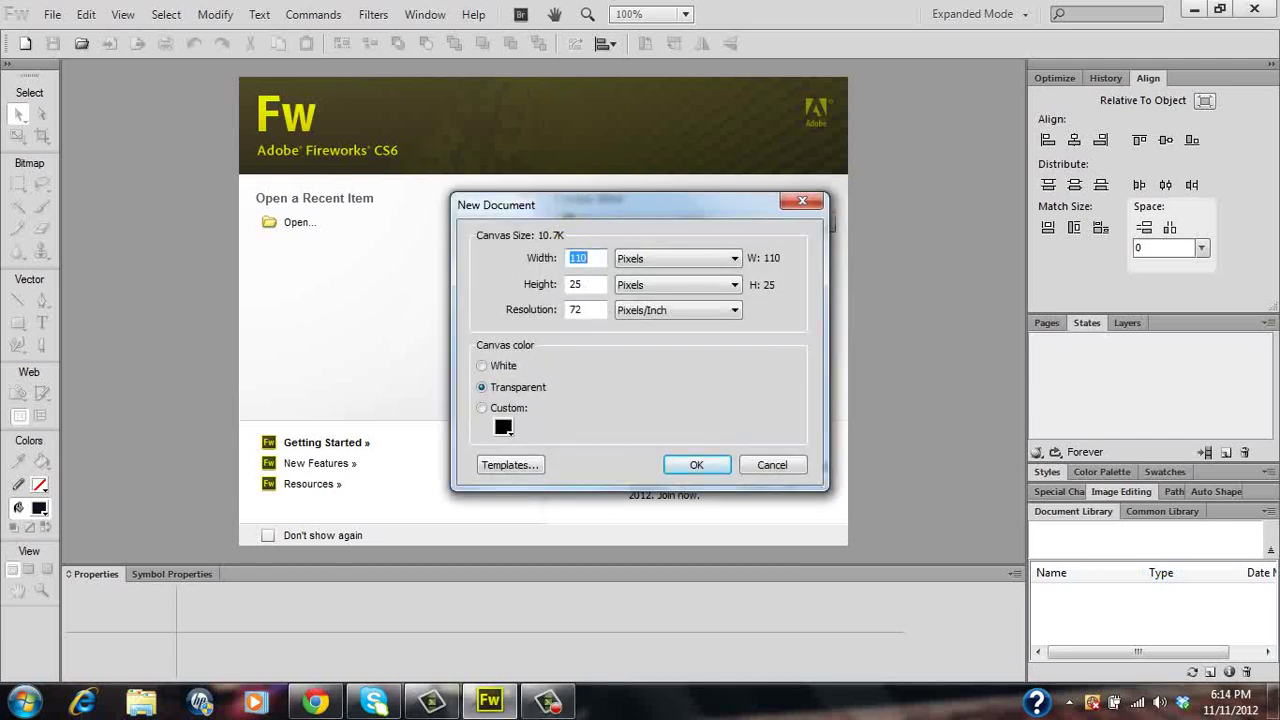
{"action": "type", "text": "1200"}
{"action": "key", "text": "Tab"}
{"action": "key", "text": "Caps_Lock"}
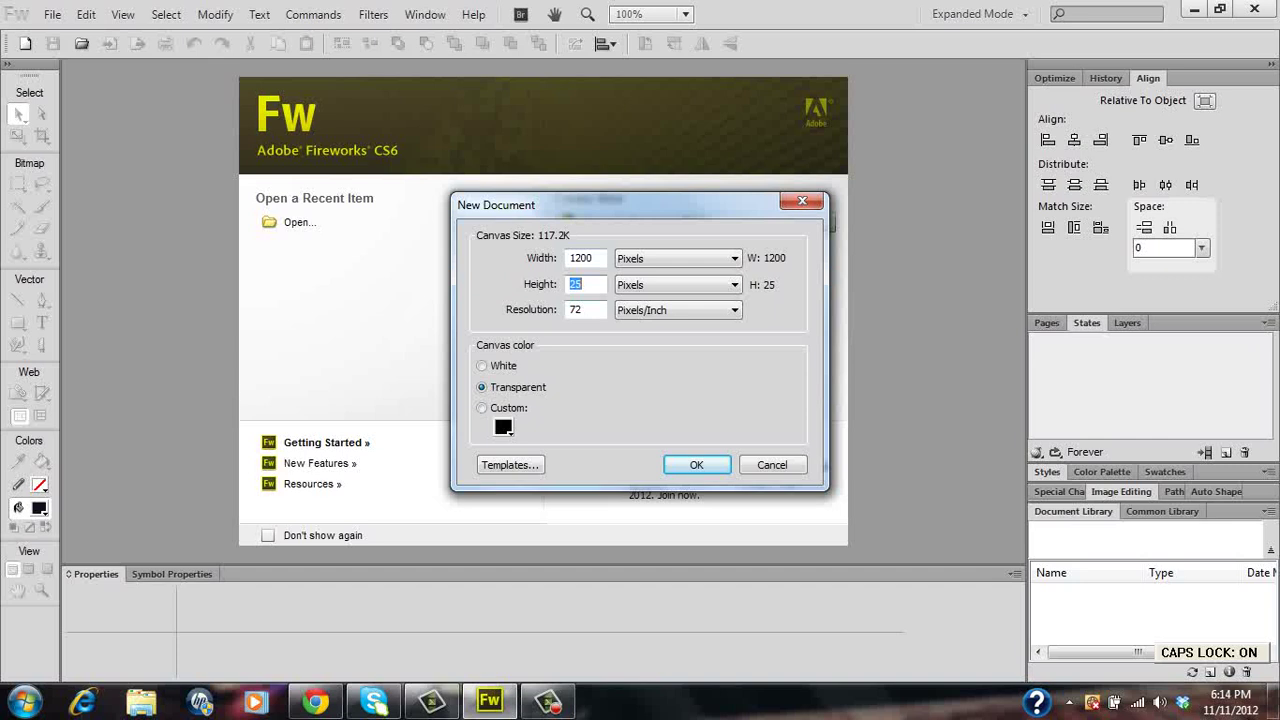
{"action": "key", "text": "Caps_Lock"}
{"action": "type", "text": "400"}
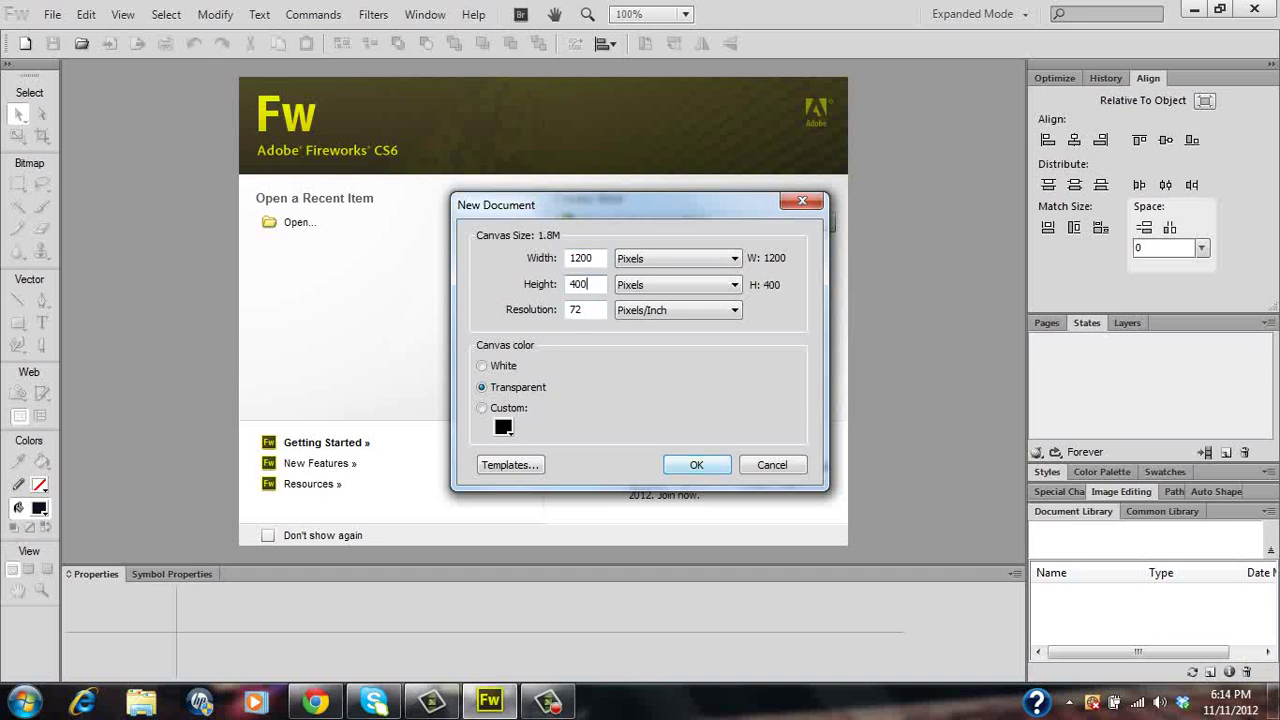
{"action": "key", "text": "Return"}
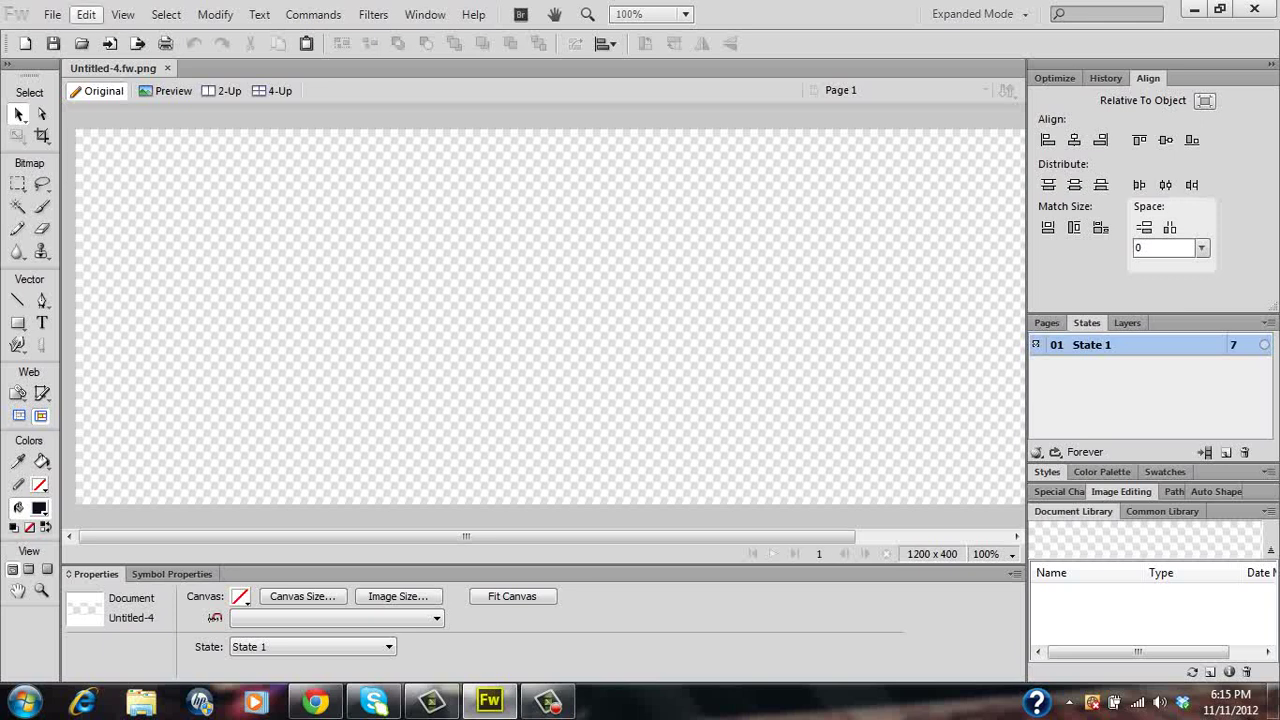
Insert a new button symbol via Edit > Insert > New Button
{"action": "left_click", "coordinate": [86, 14]}
{"action": "mouse_move", "coordinate": [150, 85]}
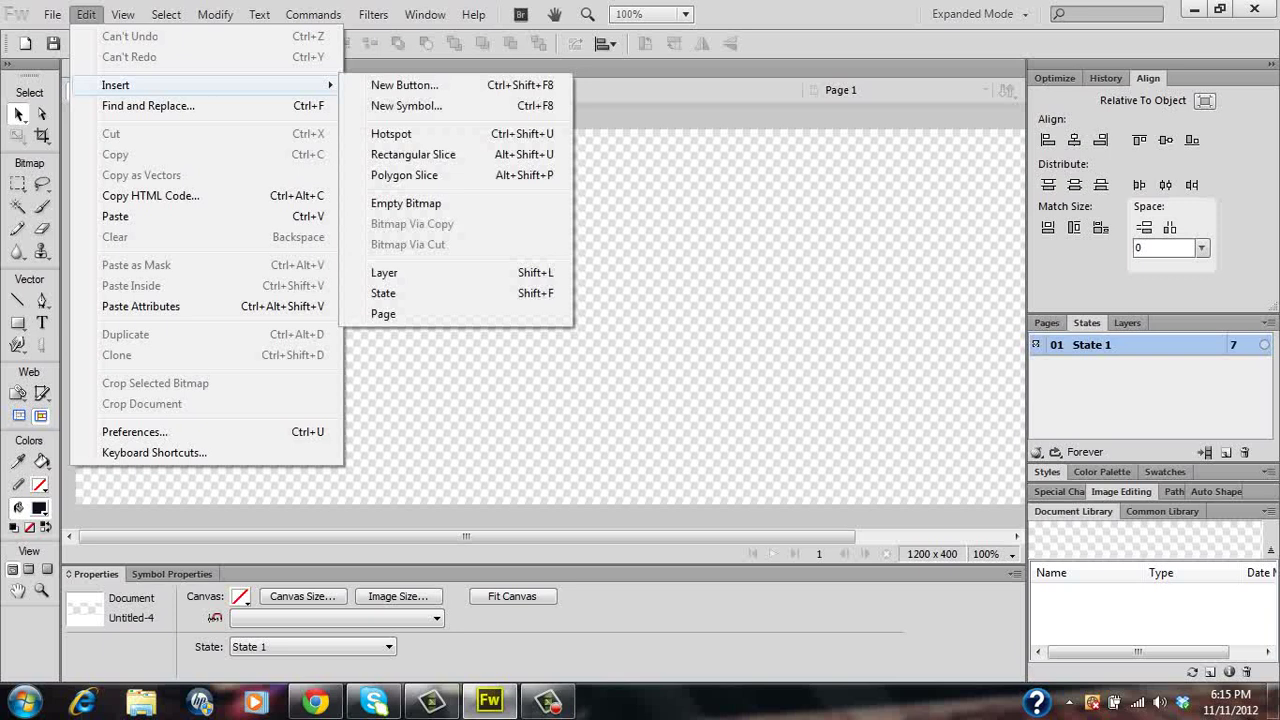
{"action": "left_click", "coordinate": [404, 85]}
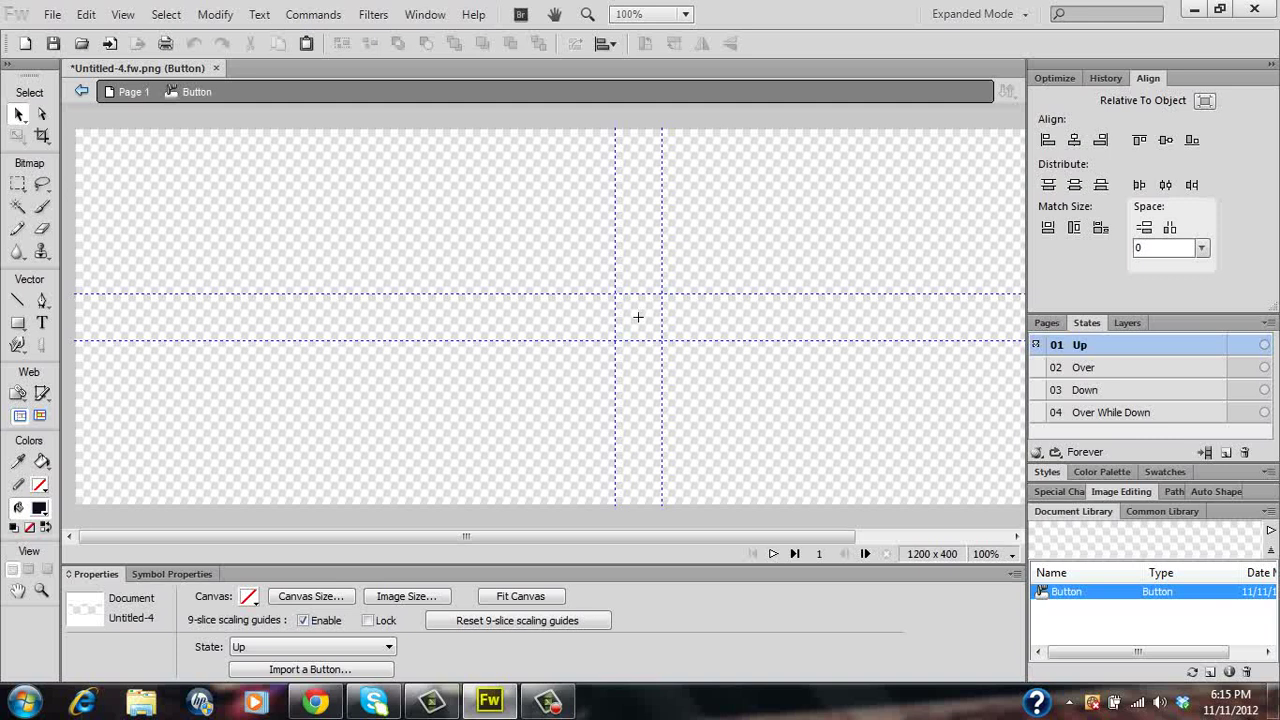
Draw a black-filled rectangle near the canvas centre
{"action": "left_click", "coordinate": [18, 323]}
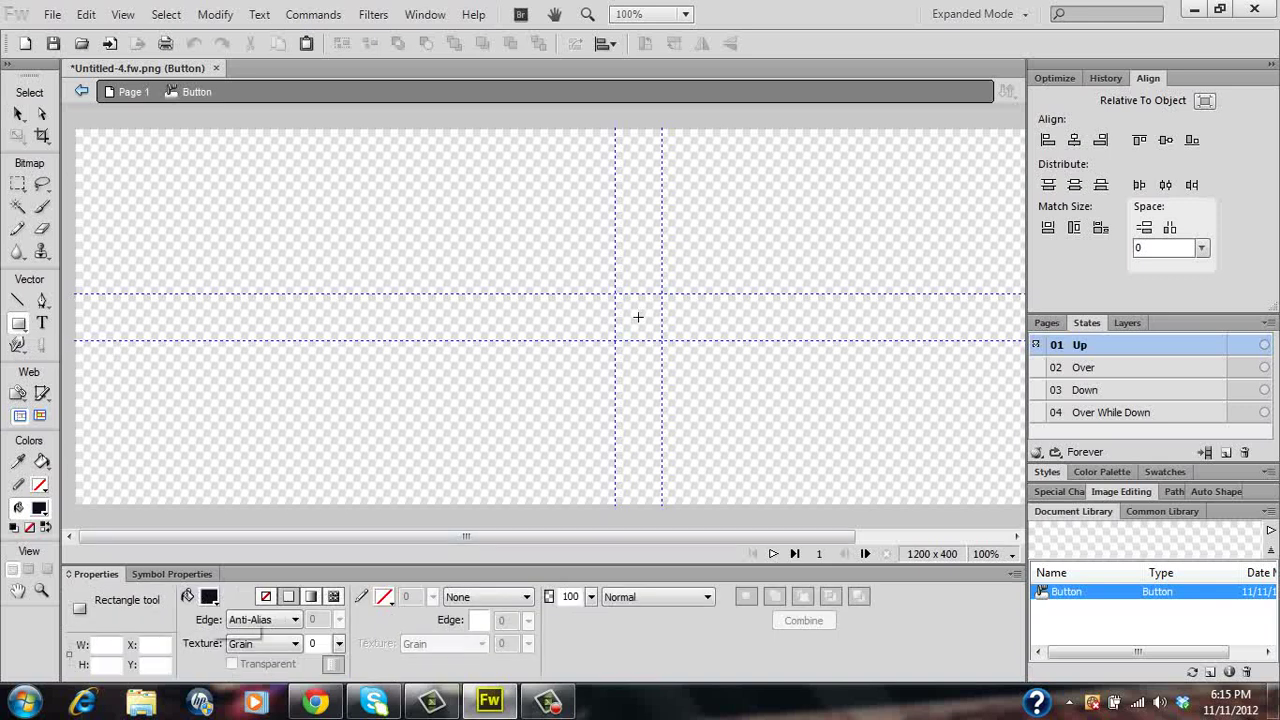
{"action": "left_click", "coordinate": [209, 596]}
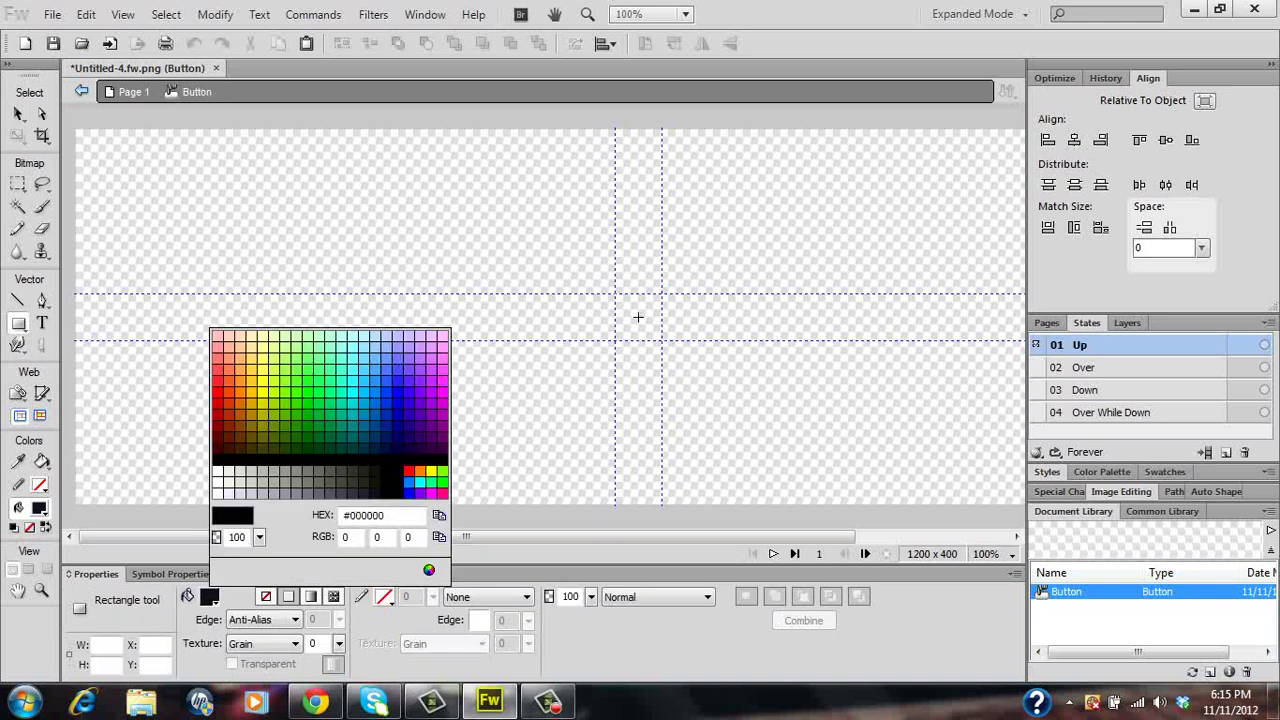
{"action": "left_click", "coordinate": [638, 317]}
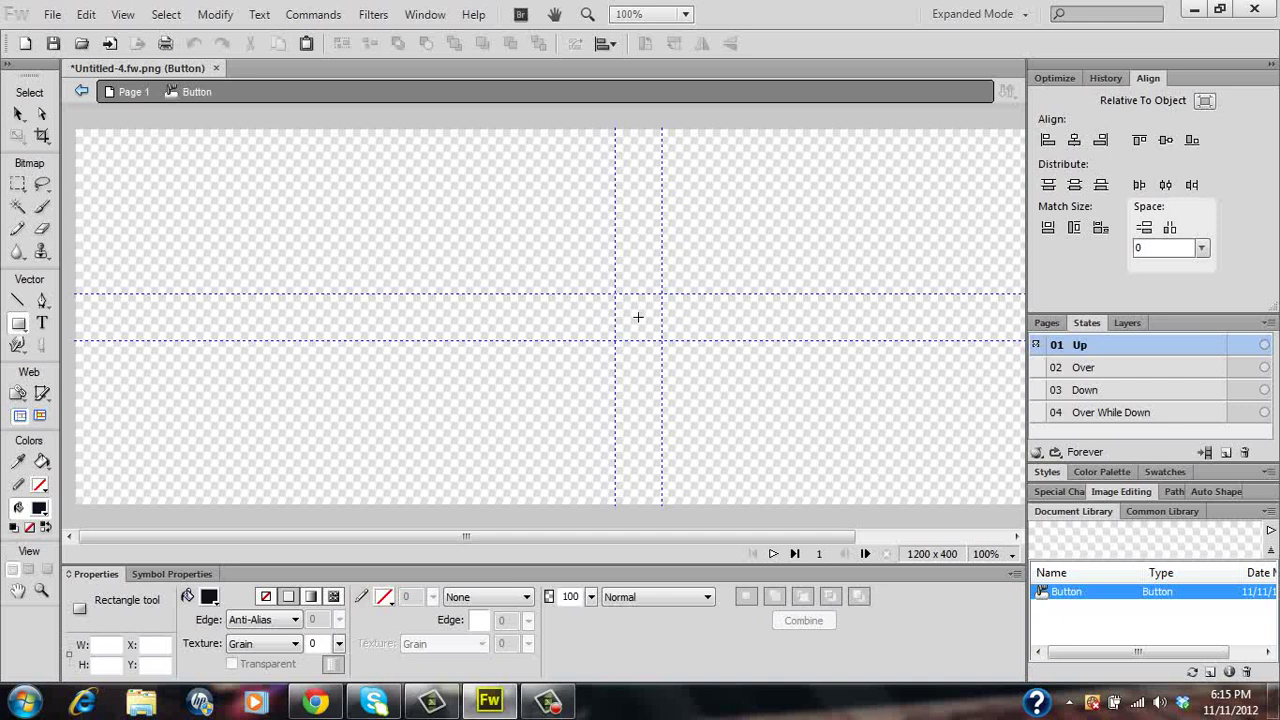
{"action": "mouse_move", "coordinate": [563, 306]}
{"action": "left_mouse_down"}
{"action": "mouse_move", "coordinate": [616, 330]}
{"action": "mouse_move", "coordinate": [704, 335]}
{"action": "left_mouse_up"}
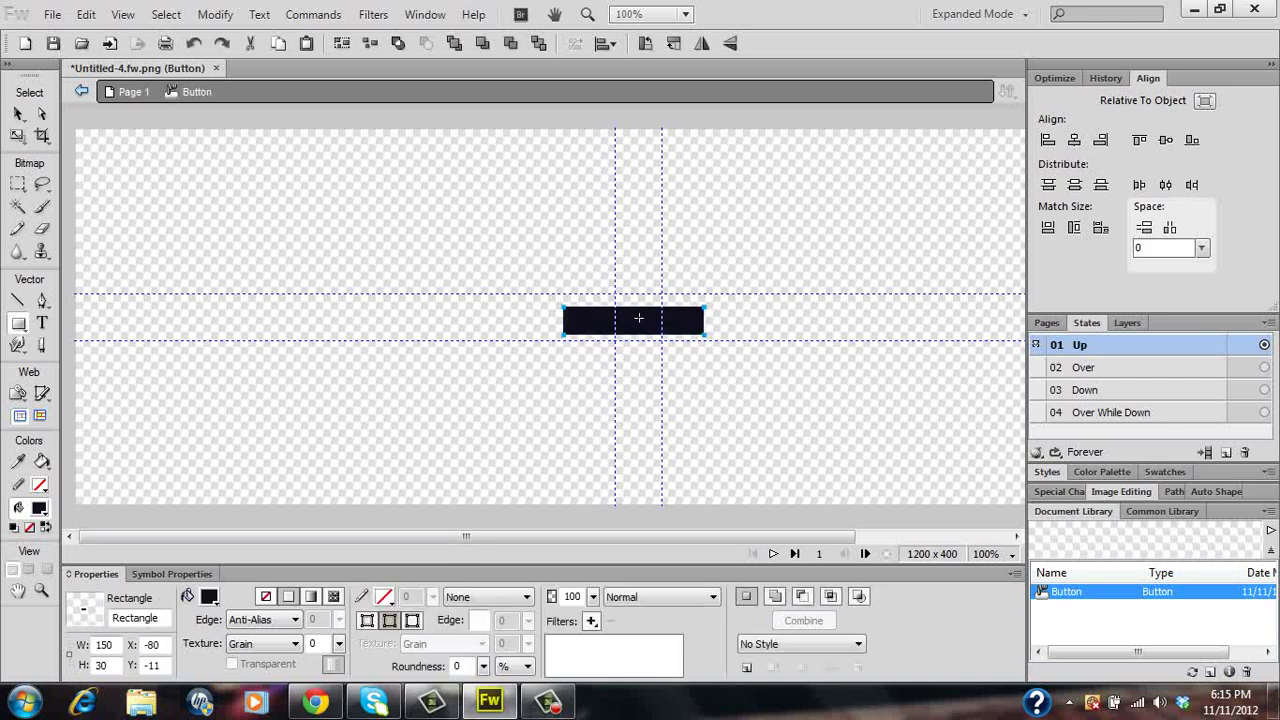
Resize the rectangle to 110 × 25 pixels and centre it on the guides
{"action": "double_click", "coordinate": [104, 644]}
{"action": "type", "text": "110"}
{"action": "key", "text": "Tab"}
{"action": "type", "text": "25"}
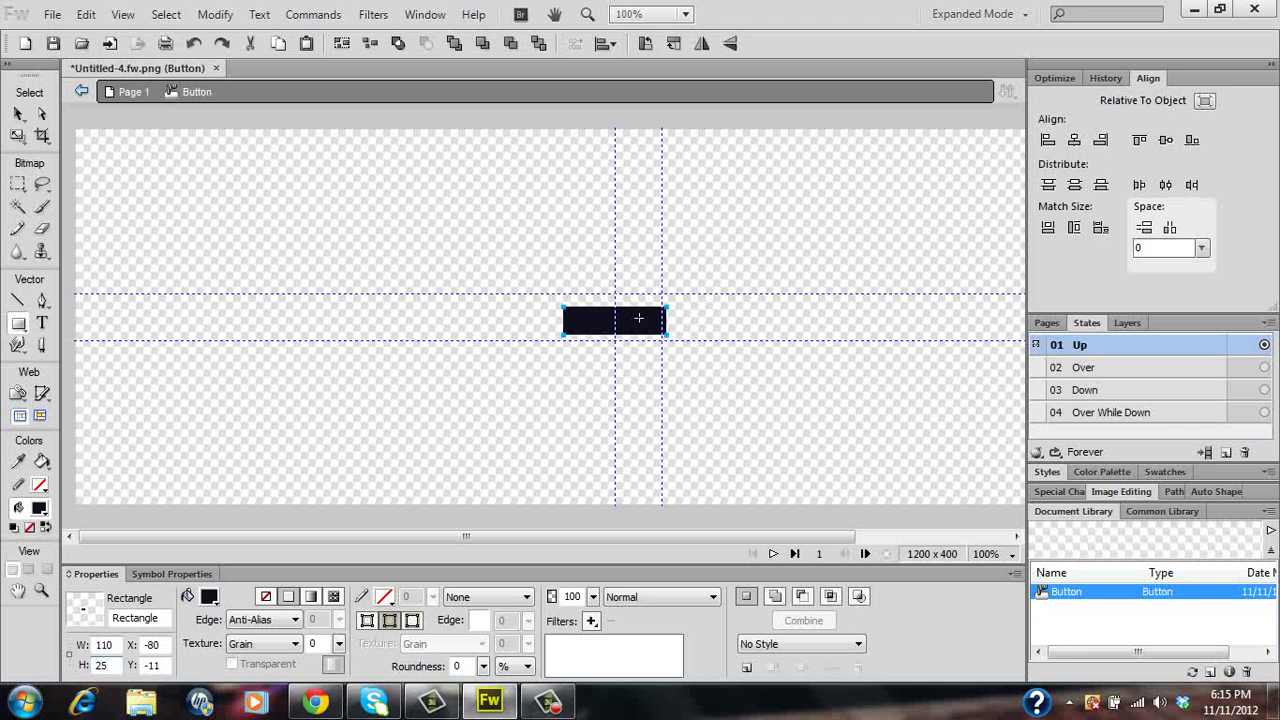
{"action": "key", "text": "Return"}
{"action": "key", "text": "v"}
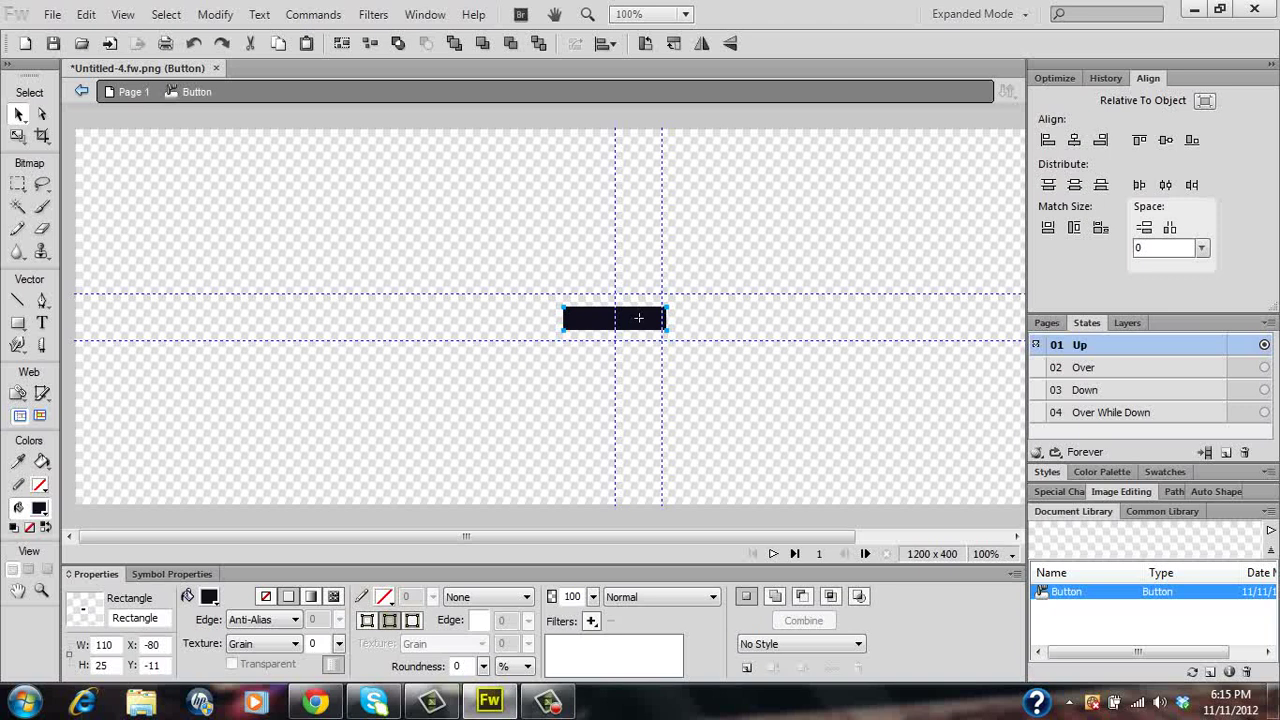
{"action": "mouse_move", "coordinate": [639, 318]}
{"action": "left_mouse_down"}
{"action": "mouse_move", "coordinate": [663, 317]}
{"action": "mouse_move", "coordinate": [639, 318]}
{"action": "left_mouse_up"}
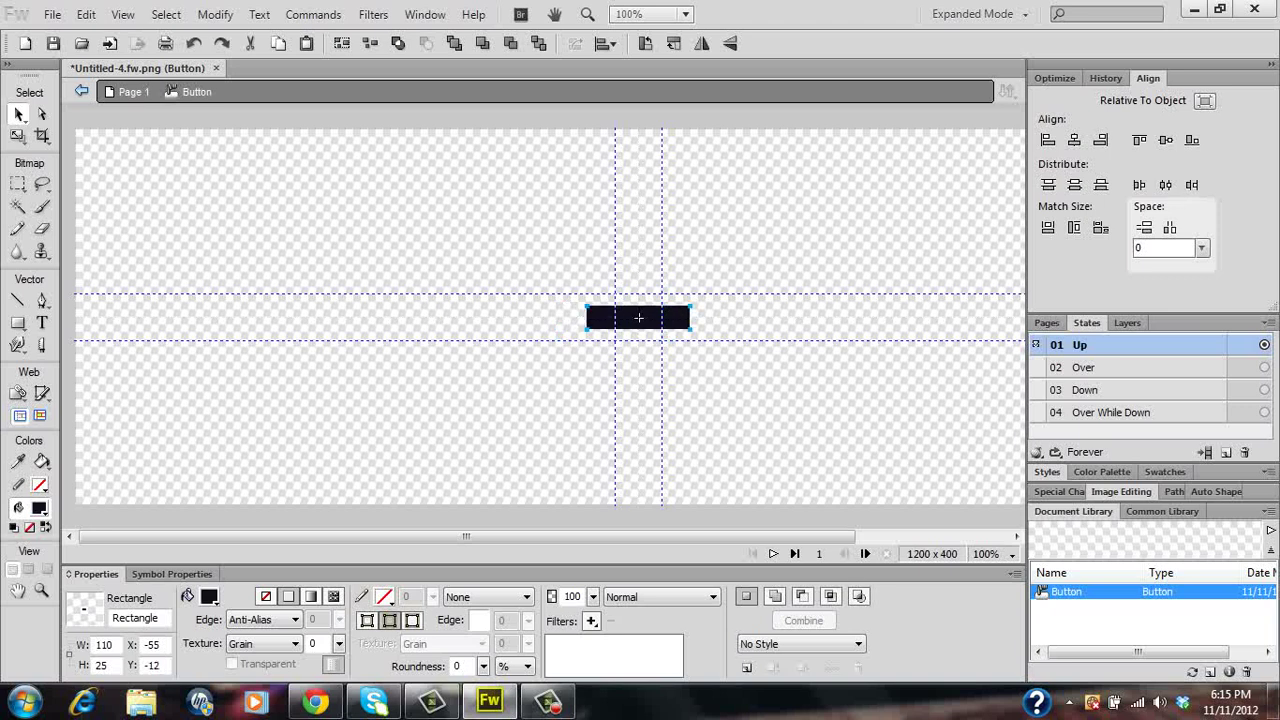
{"action": "key", "text": "ctrl+d"}
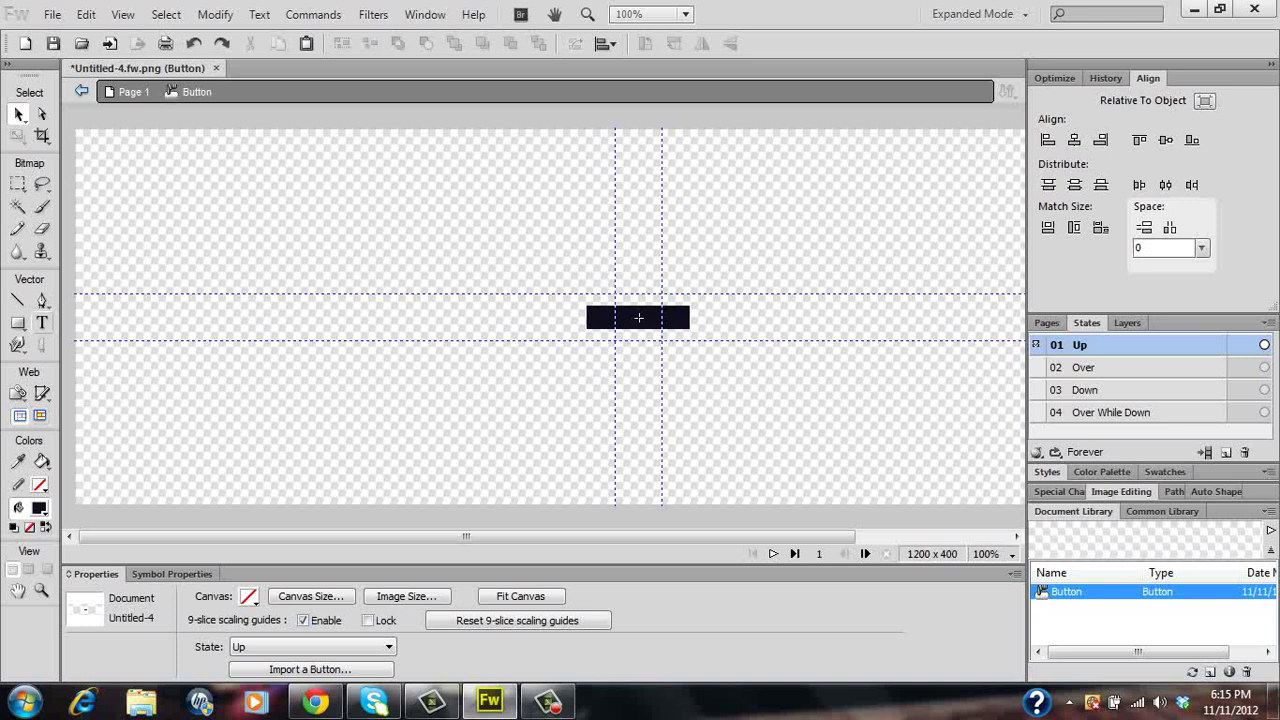
Add the white text 'Home' on the rectangle, centred between the guides
{"action": "left_click", "coordinate": [42, 324]}
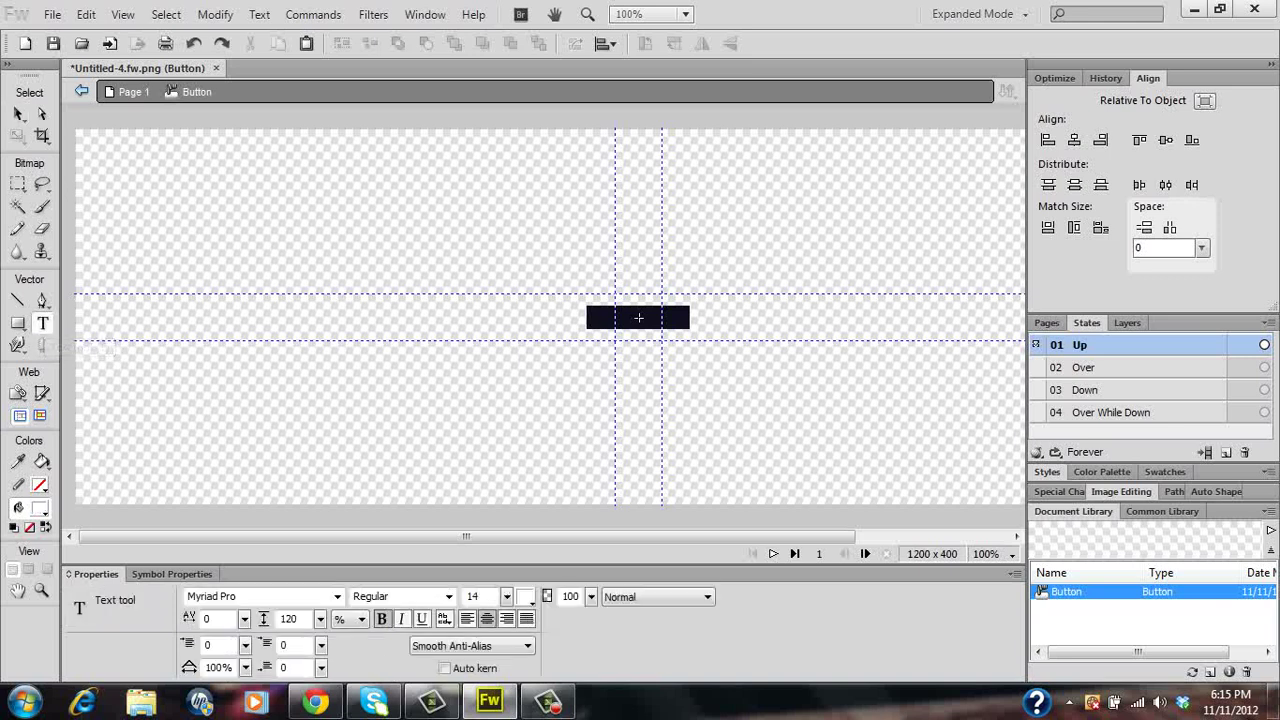
{"action": "left_click", "coordinate": [639, 317]}
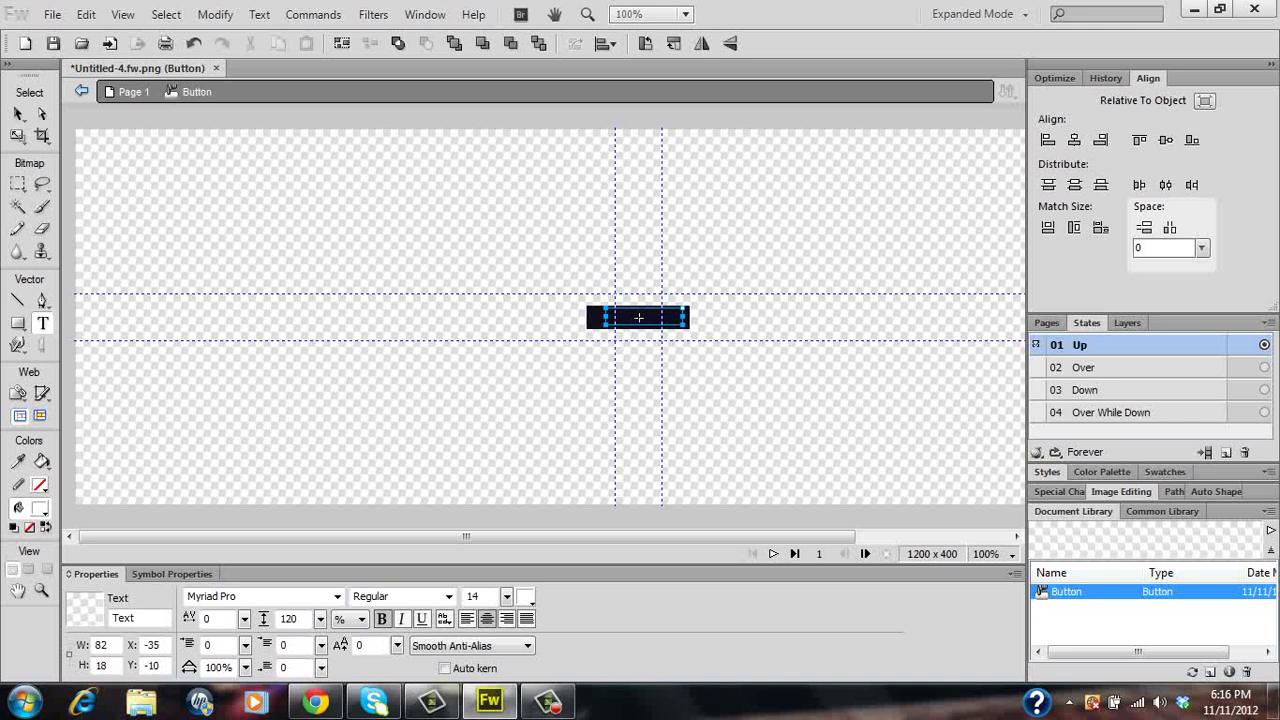
{"action": "type", "text": "Home"}
{"action": "key", "text": "Escape"}
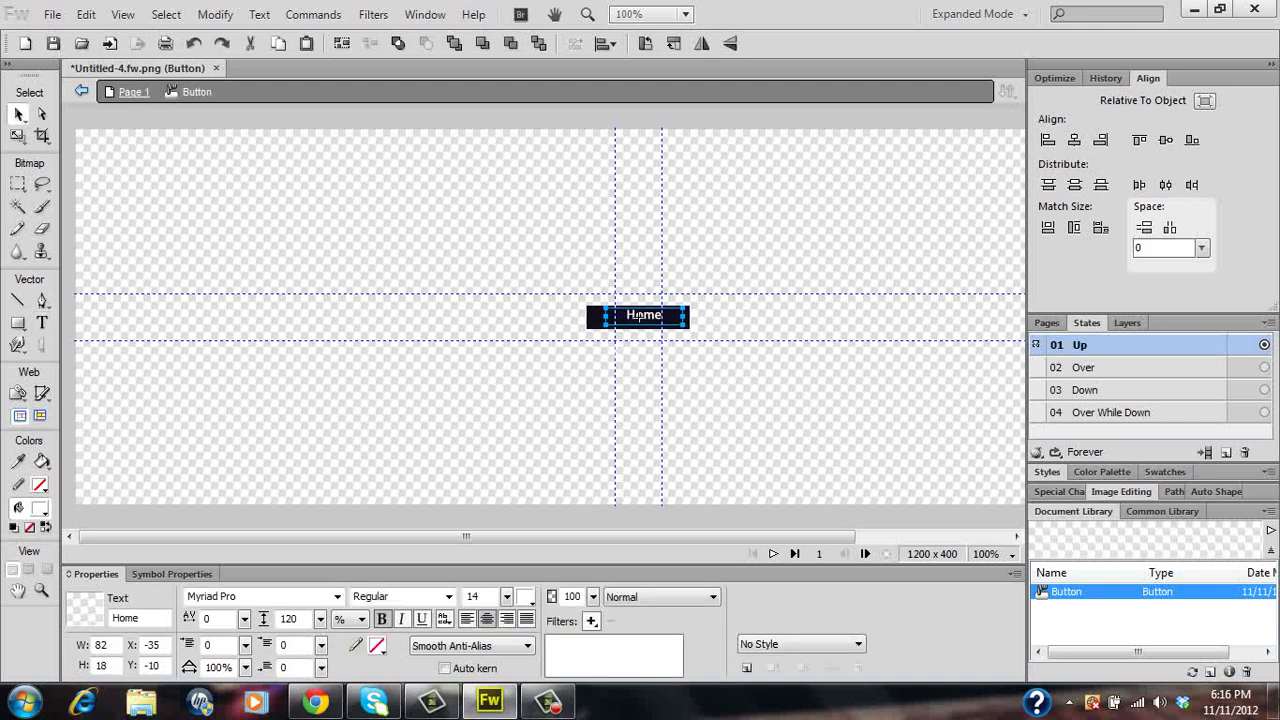
{"action": "left_click_drag", "start_coordinate": [636, 315], "coordinate": [637, 318]}
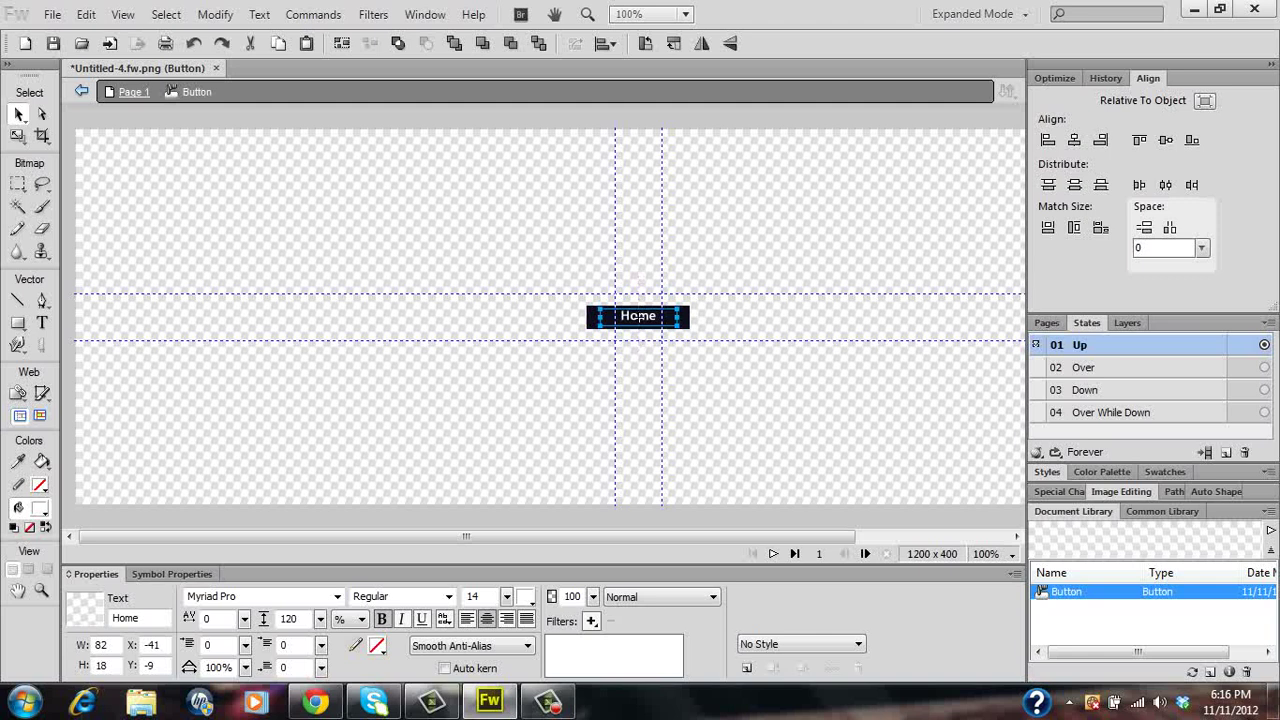
{"action": "key", "text": "ctrl+d"}
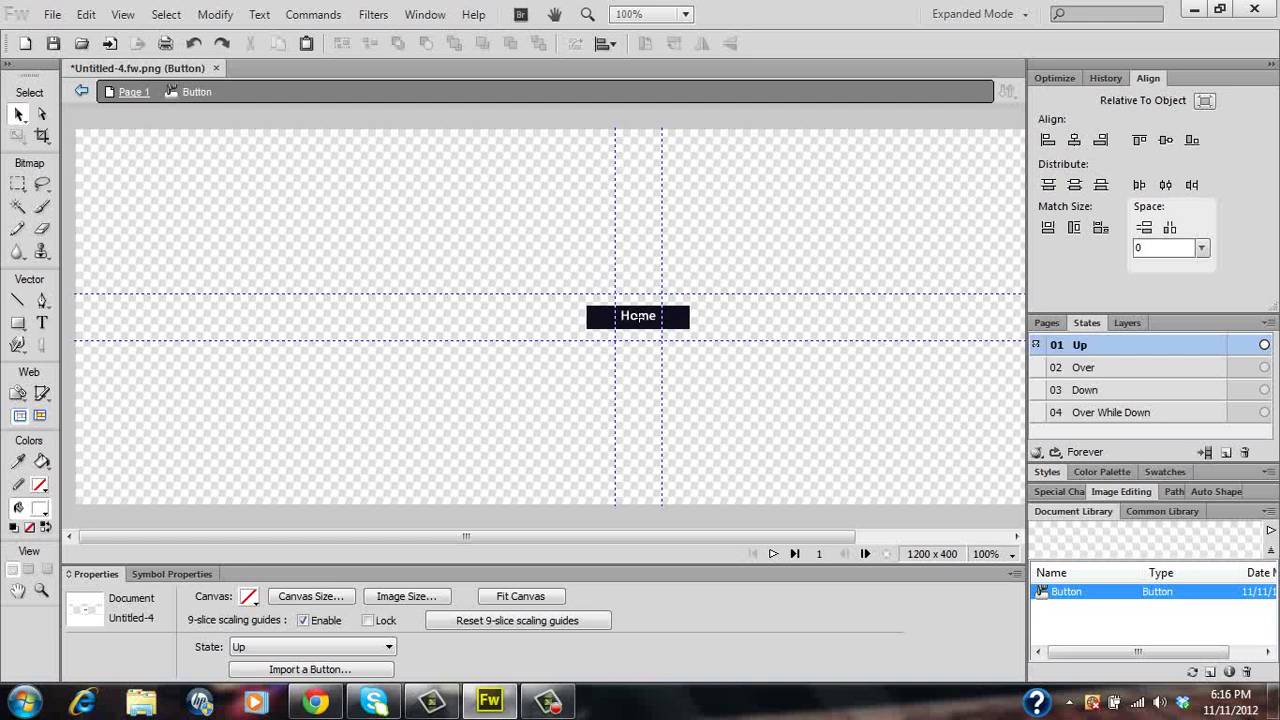
In the Over state, change the Home rectangle's fill to grey #868695
{"action": "key", "text": "Page_Down"}
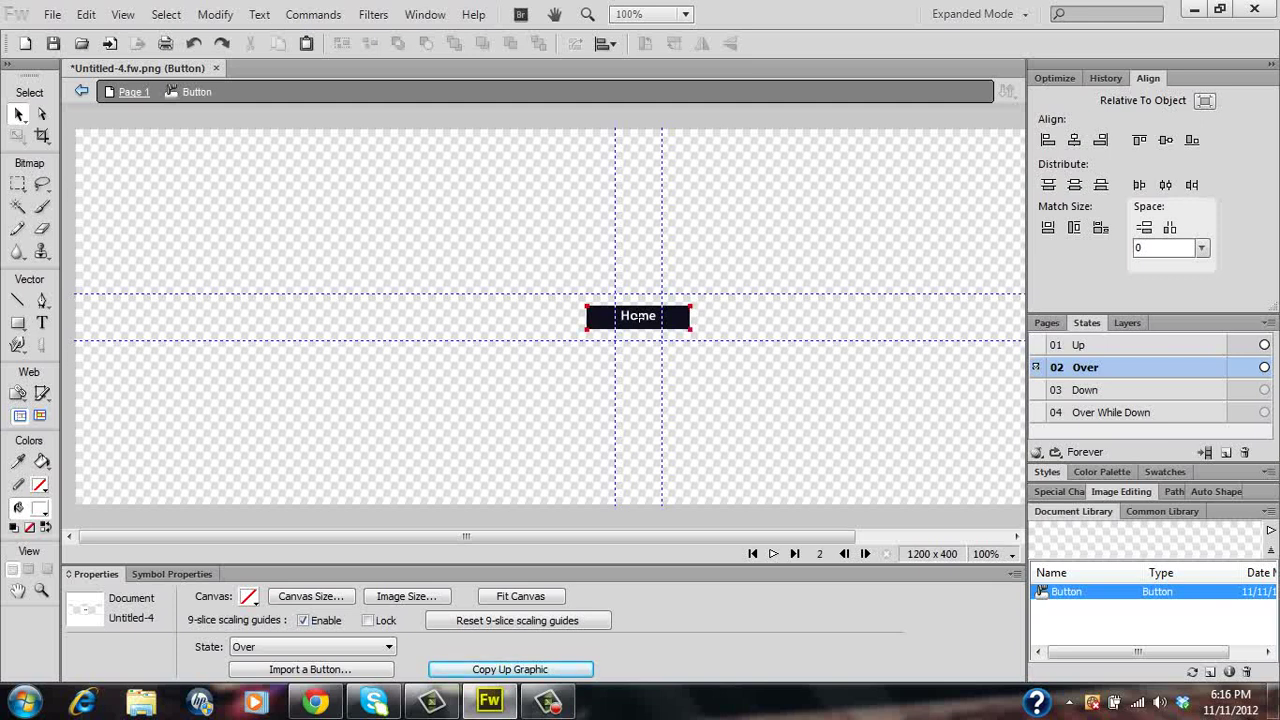
{"action": "left_click", "coordinate": [638, 316]}
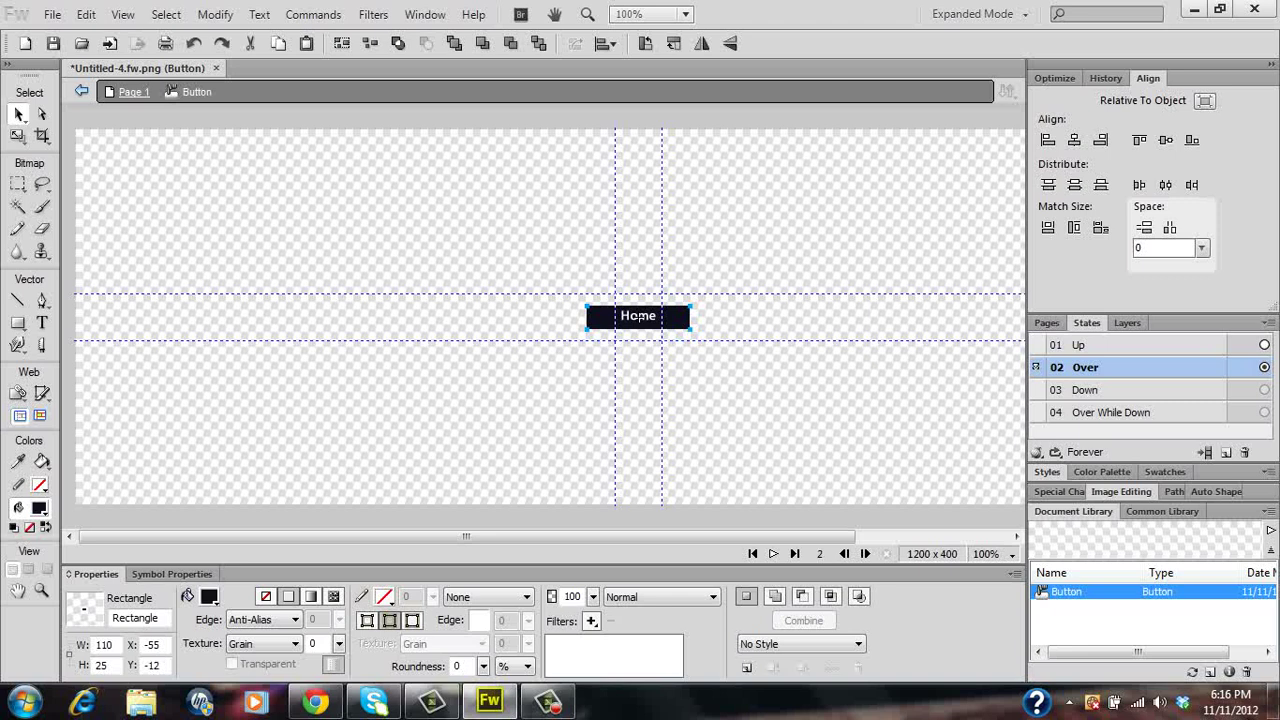
{"action": "left_click", "coordinate": [209, 596]}
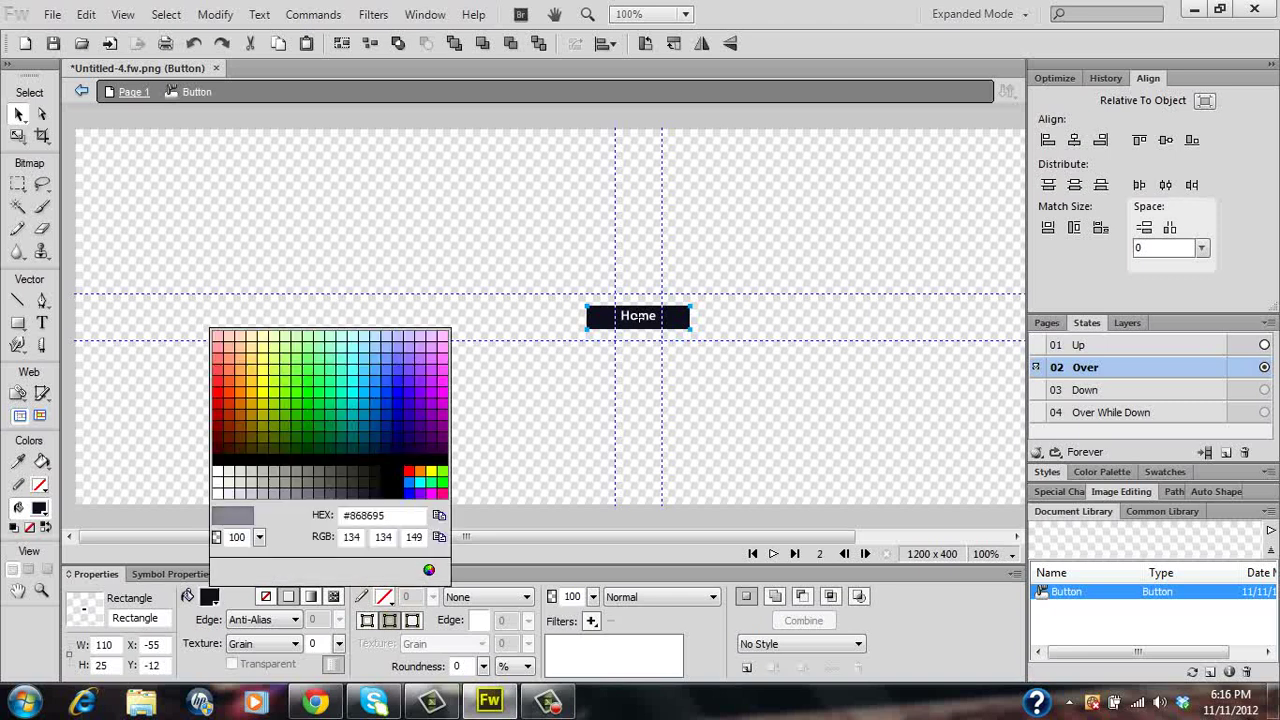
{"action": "left_click", "coordinate": [638, 316]}
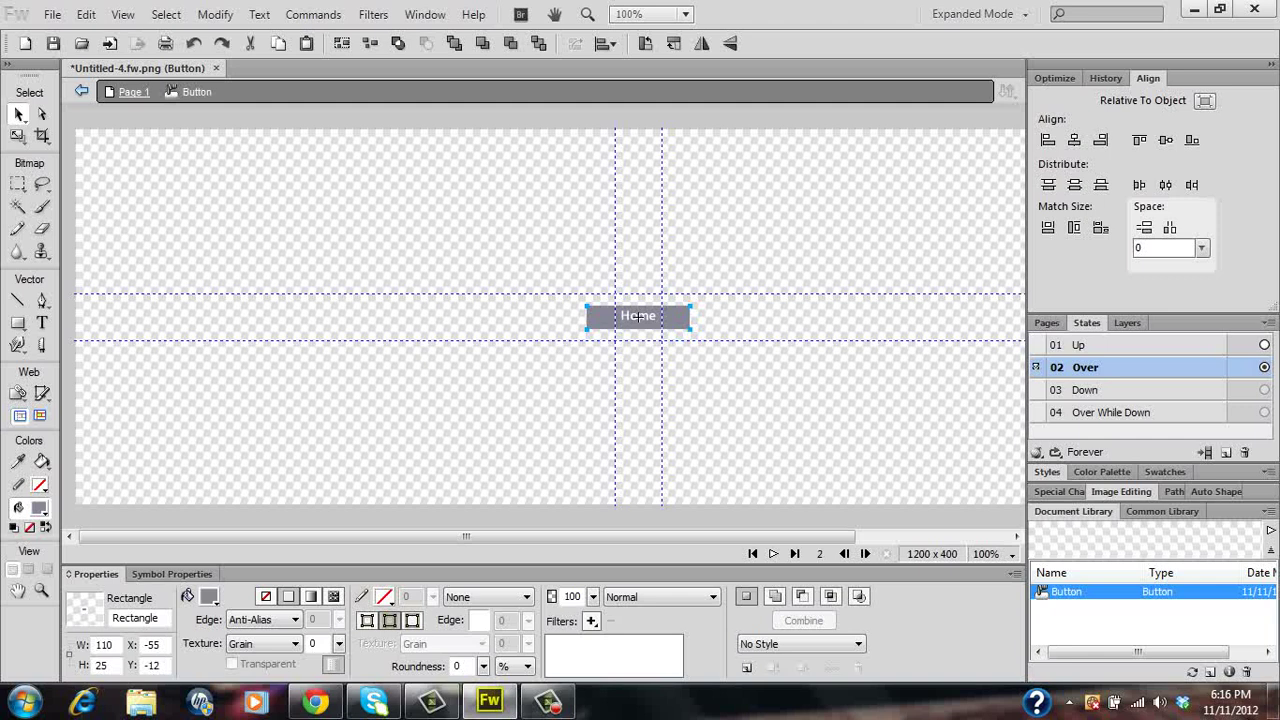
{"action": "key", "text": "Page_Down"}
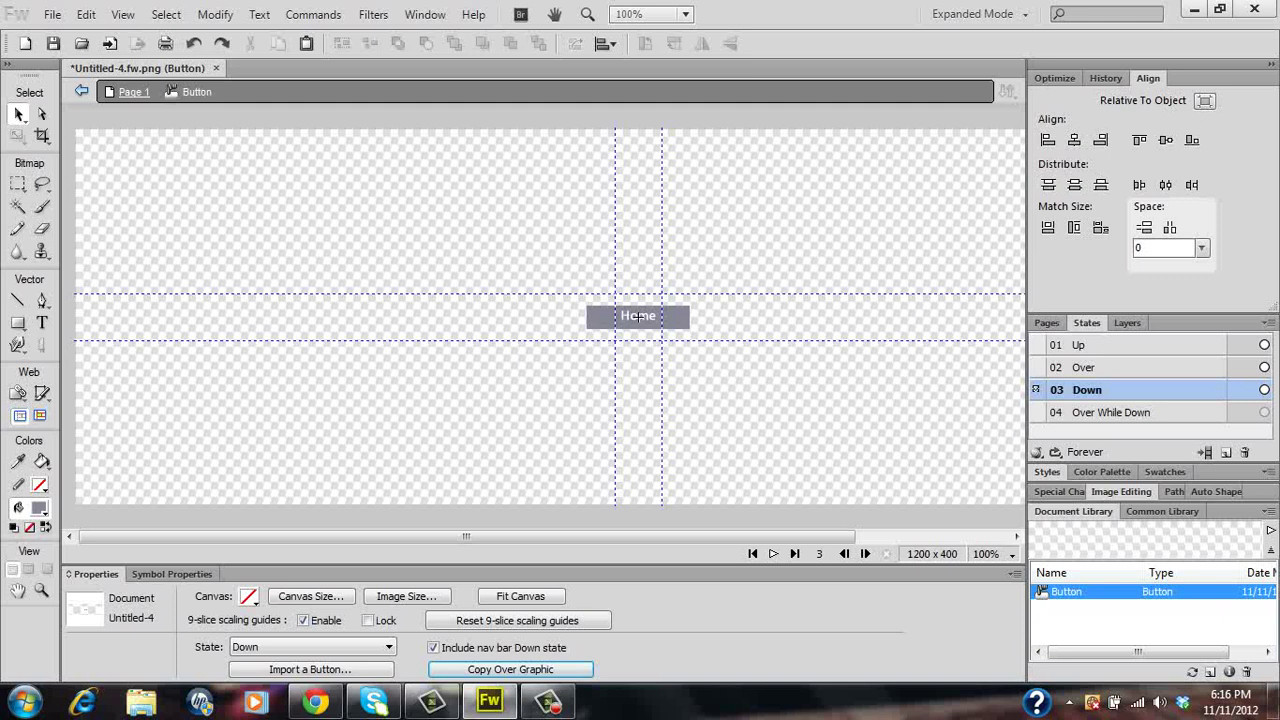
Change the Down state's Home rectangle fill to darker grey #646473
{"action": "left_click", "coordinate": [638, 316]}
{"action": "left_click", "coordinate": [638, 316]}
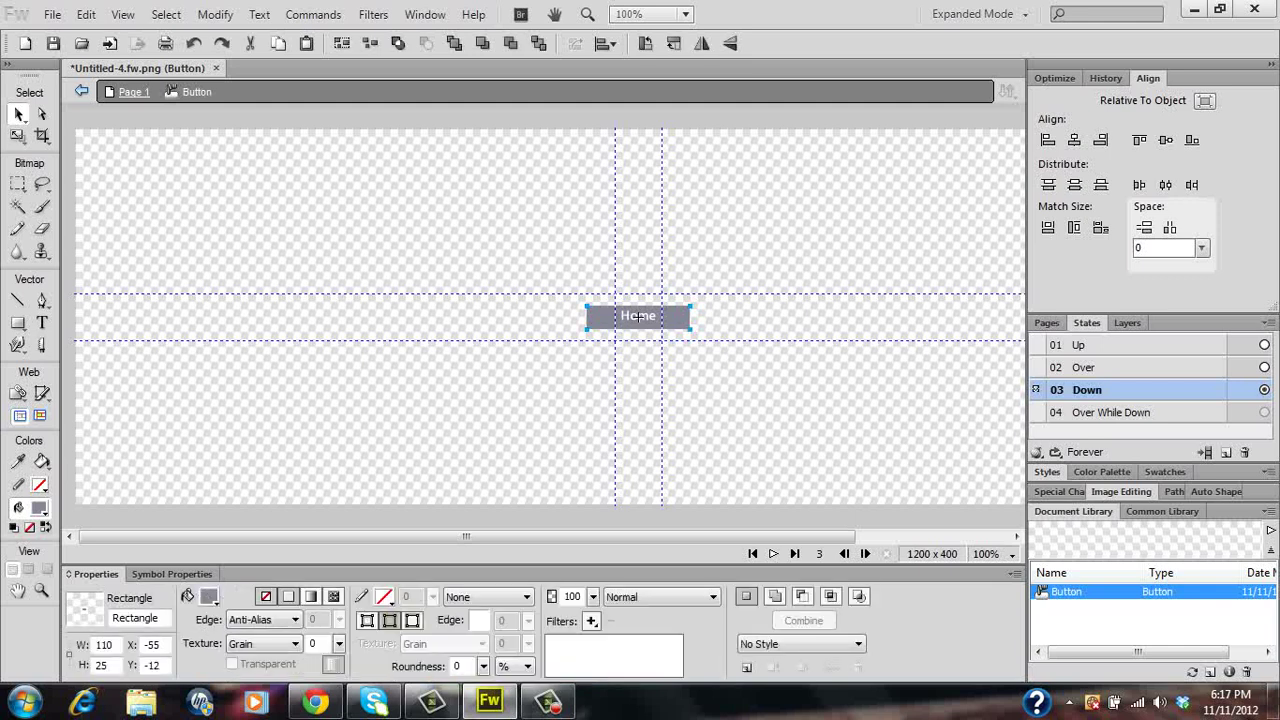
{"action": "left_click", "coordinate": [209, 596]}
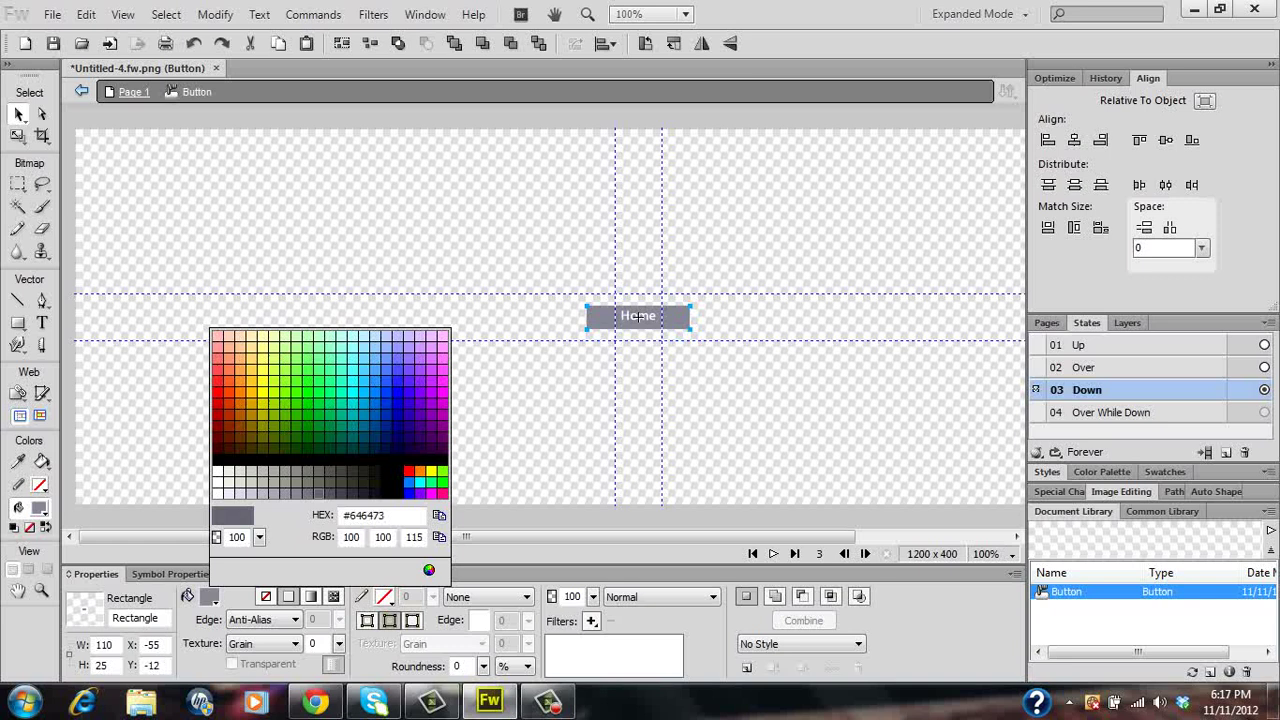
{"action": "left_click", "coordinate": [638, 316]}
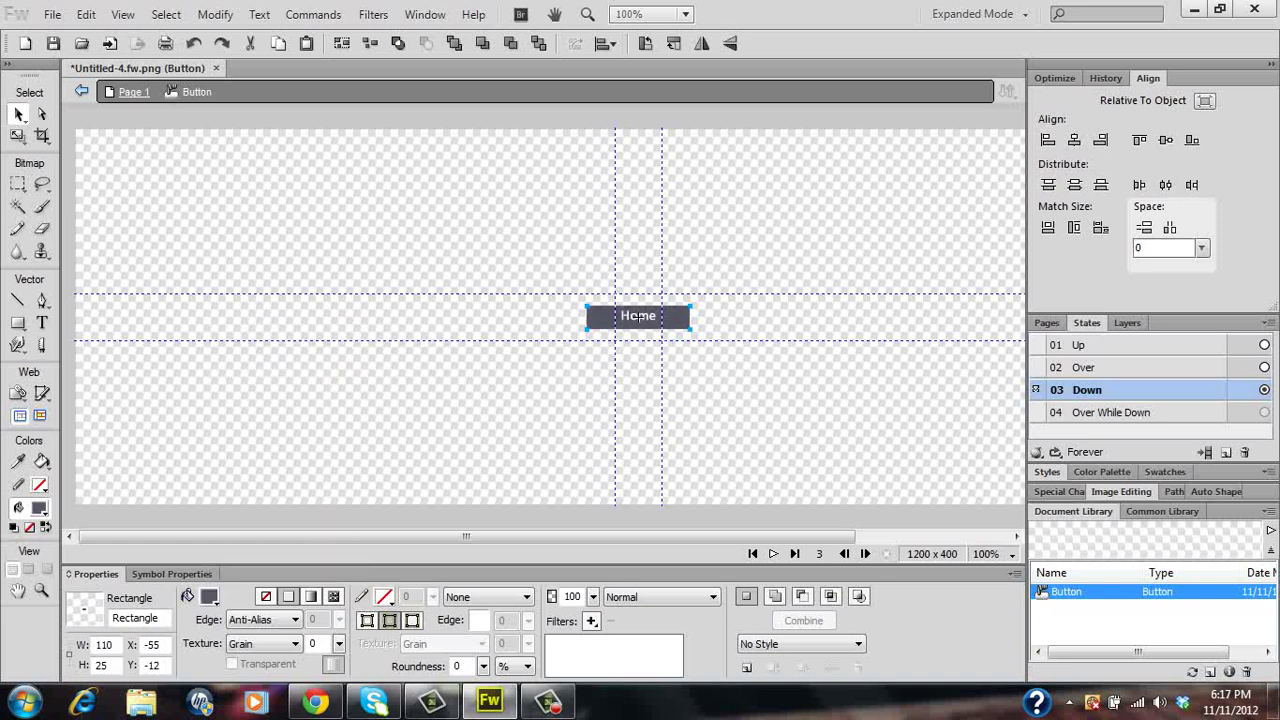
{"action": "key", "text": "ctrl+d"}
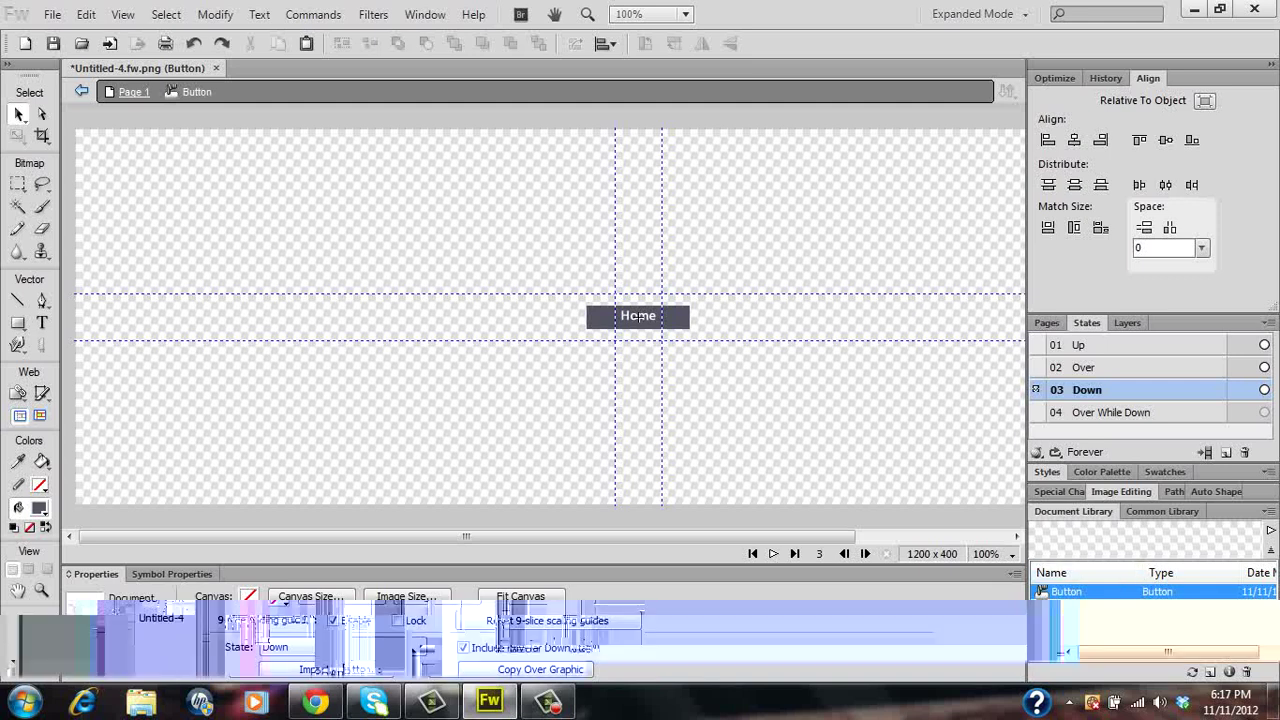
Name the button symbol 'Navigationbutton1' and exit symbol editing back to Page 1
{"action": "key", "text": "F8"}
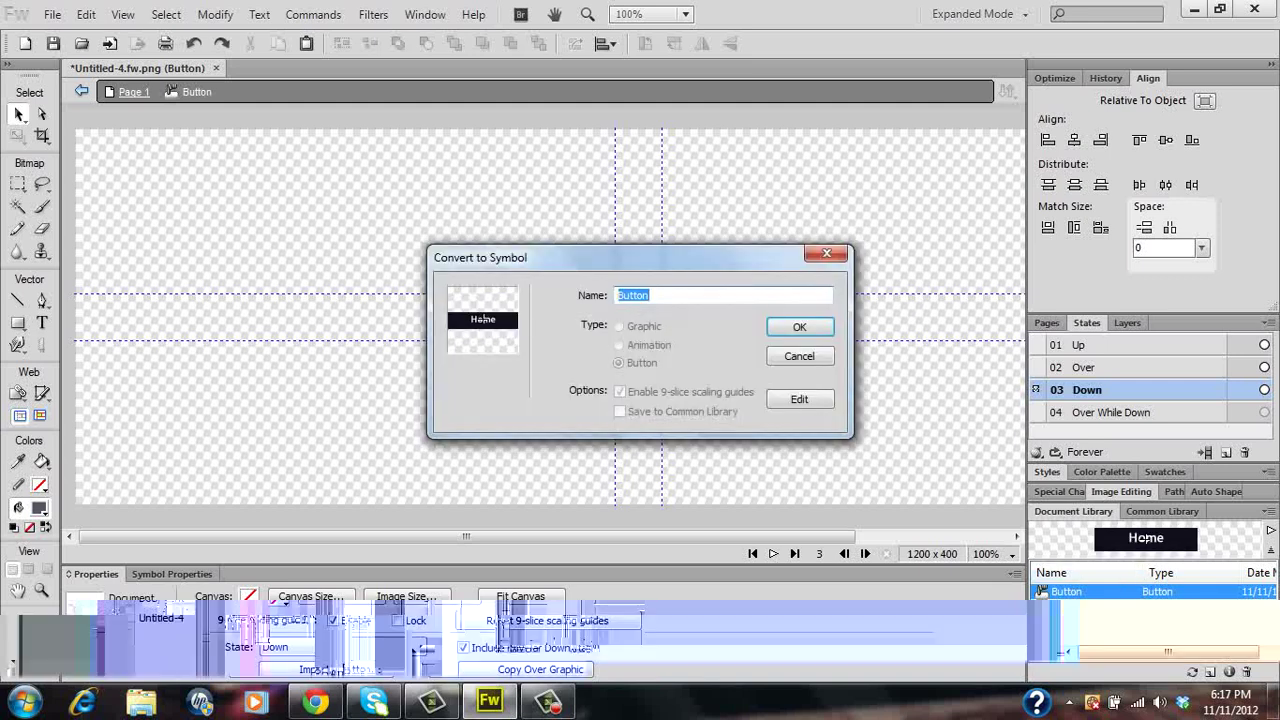
{"action": "type", "text": "Nav"}
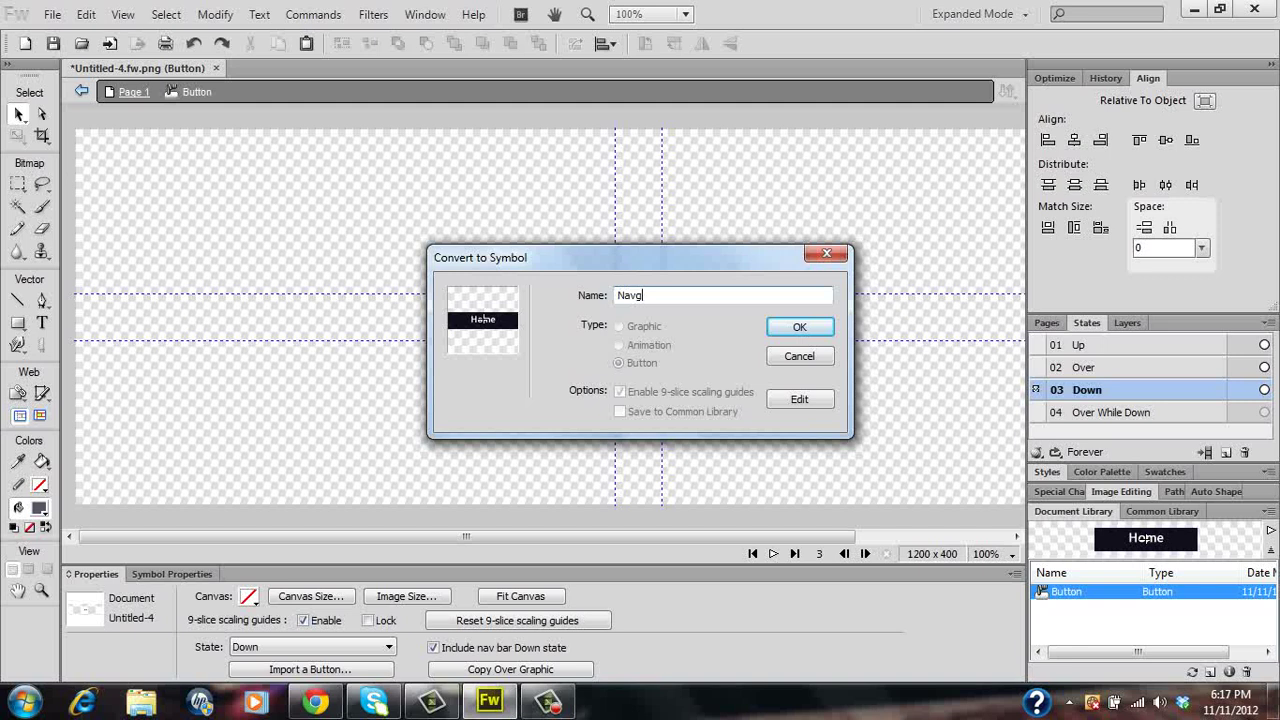
{"action": "type", "text": "igation"}
{"action": "type", "text": "utton1"}
{"action": "key", "text": "Return"}
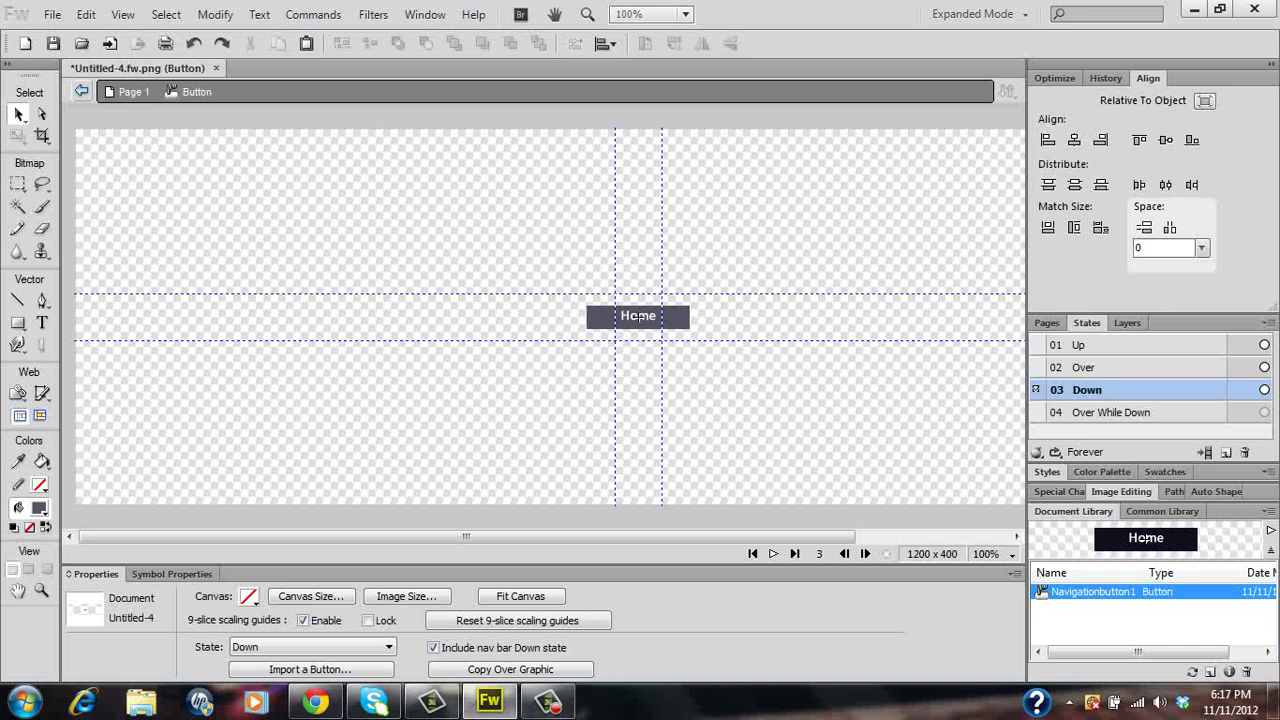
{"action": "double_click", "coordinate": [638, 317]}
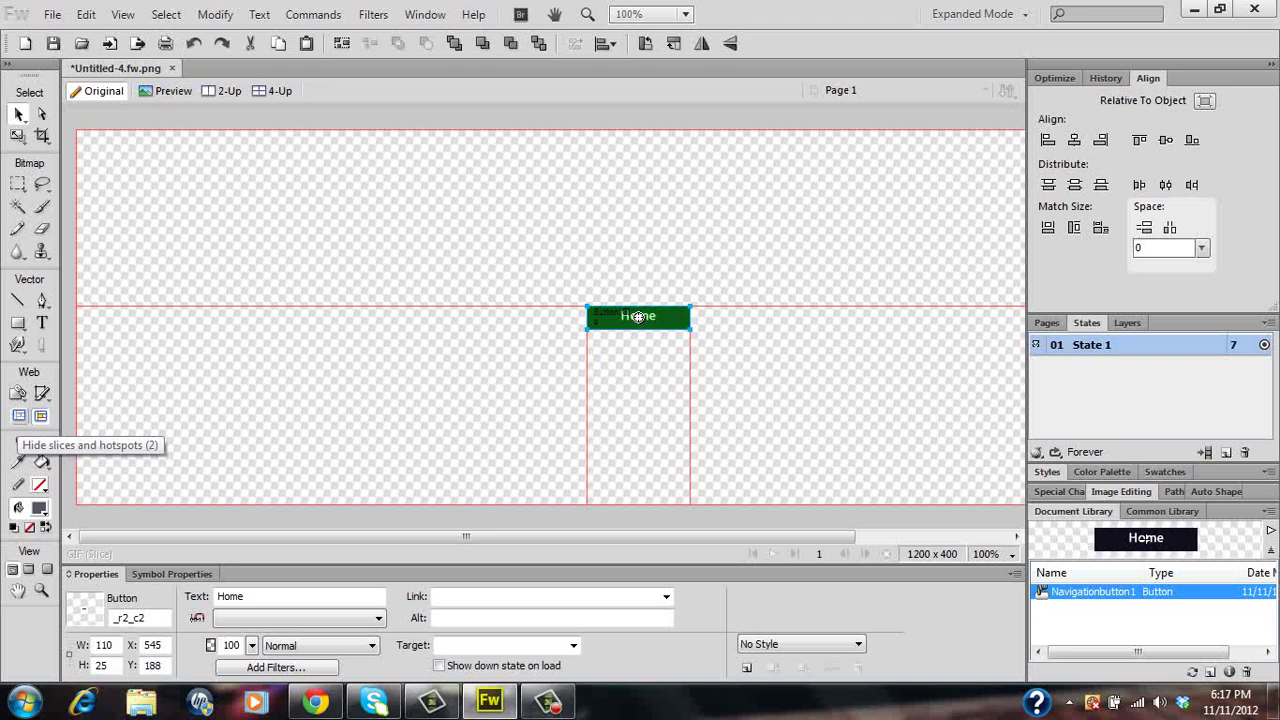
Hide slices and hotspots, then move the Home button to X 76, Y 175
{"action": "key", "text": "2"}
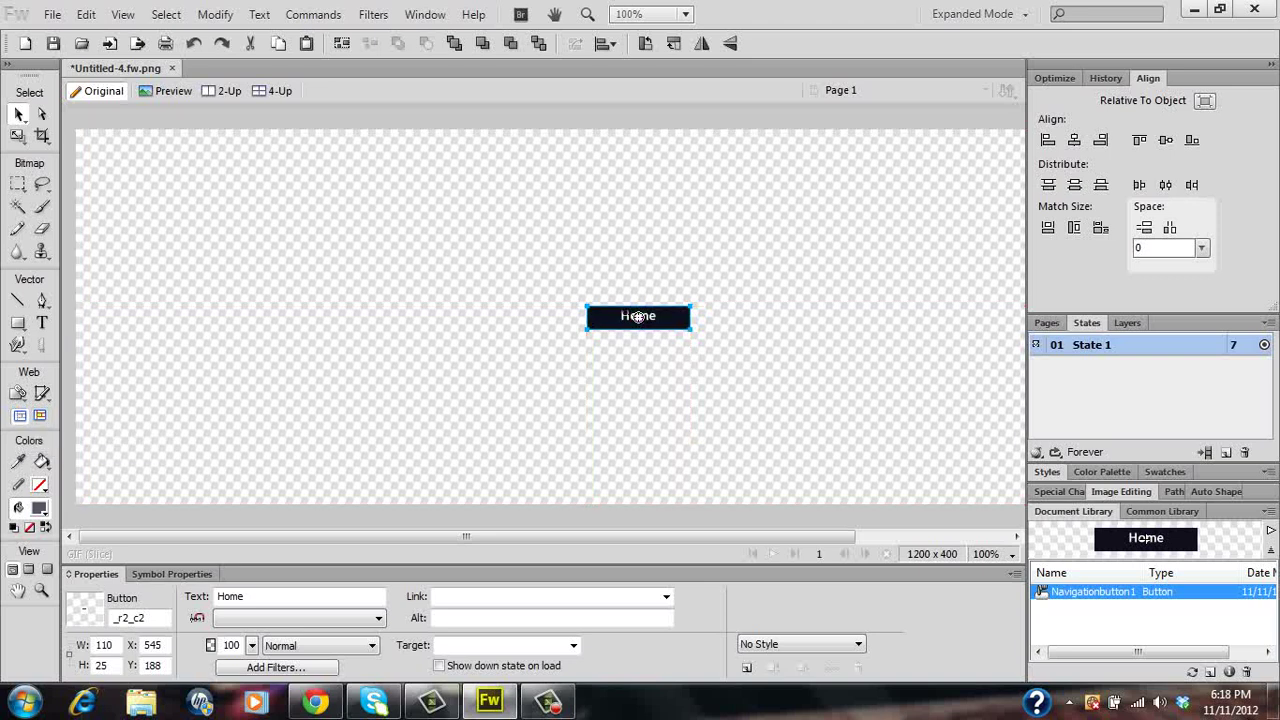
{"action": "left_click_drag", "start_coordinate": [638, 316], "coordinate": [198, 303]}
{"action": "key", "text": "ctrl+d"}
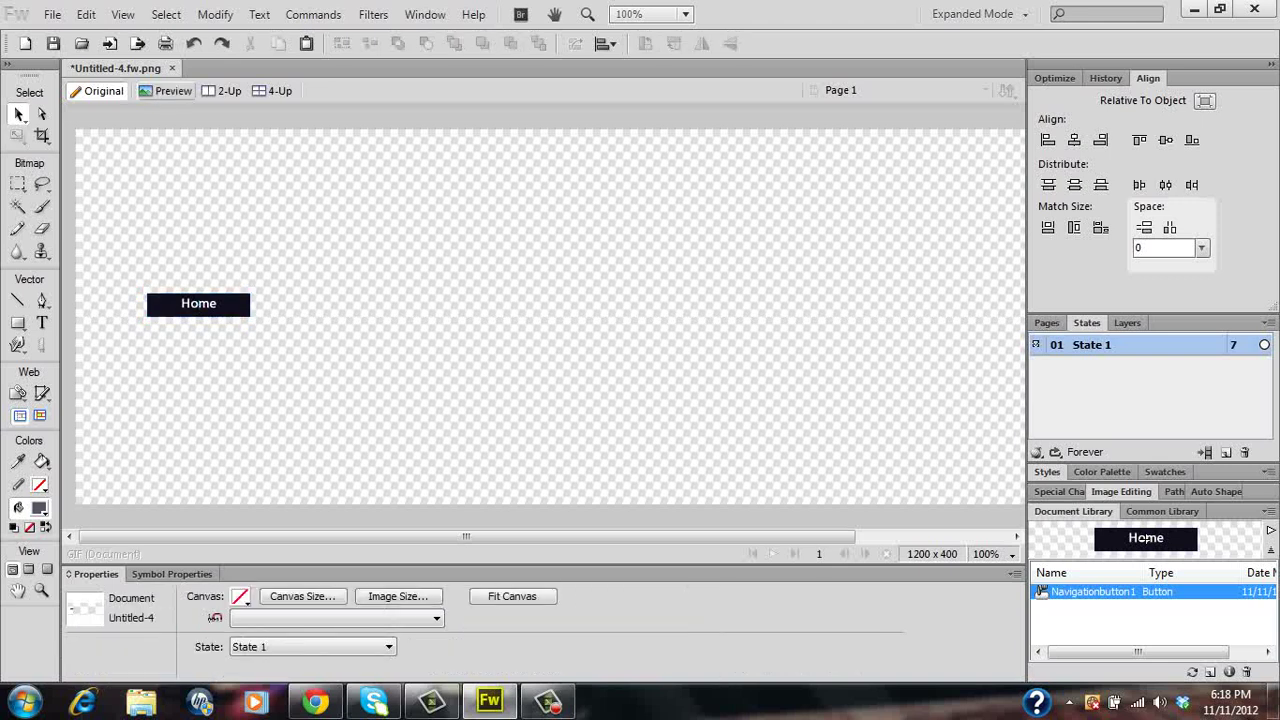
{"action": "left_click", "coordinate": [167, 91]}
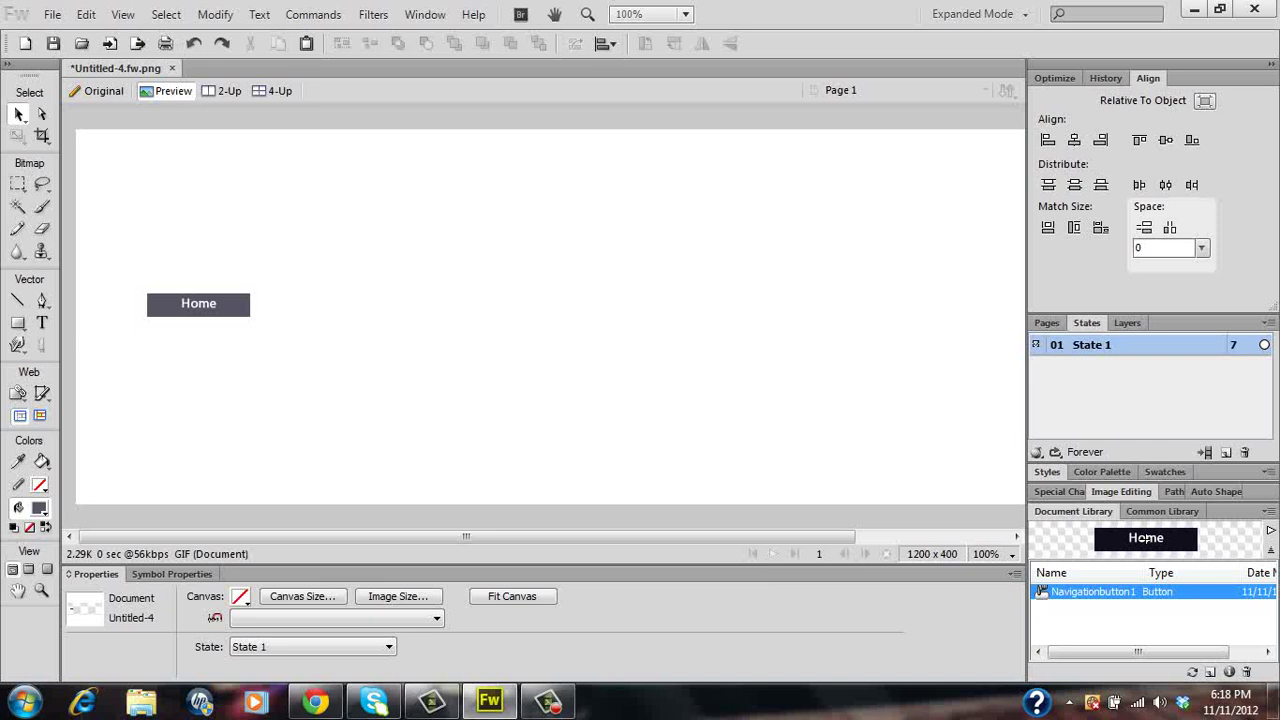
{"action": "left_click", "coordinate": [100, 91]}
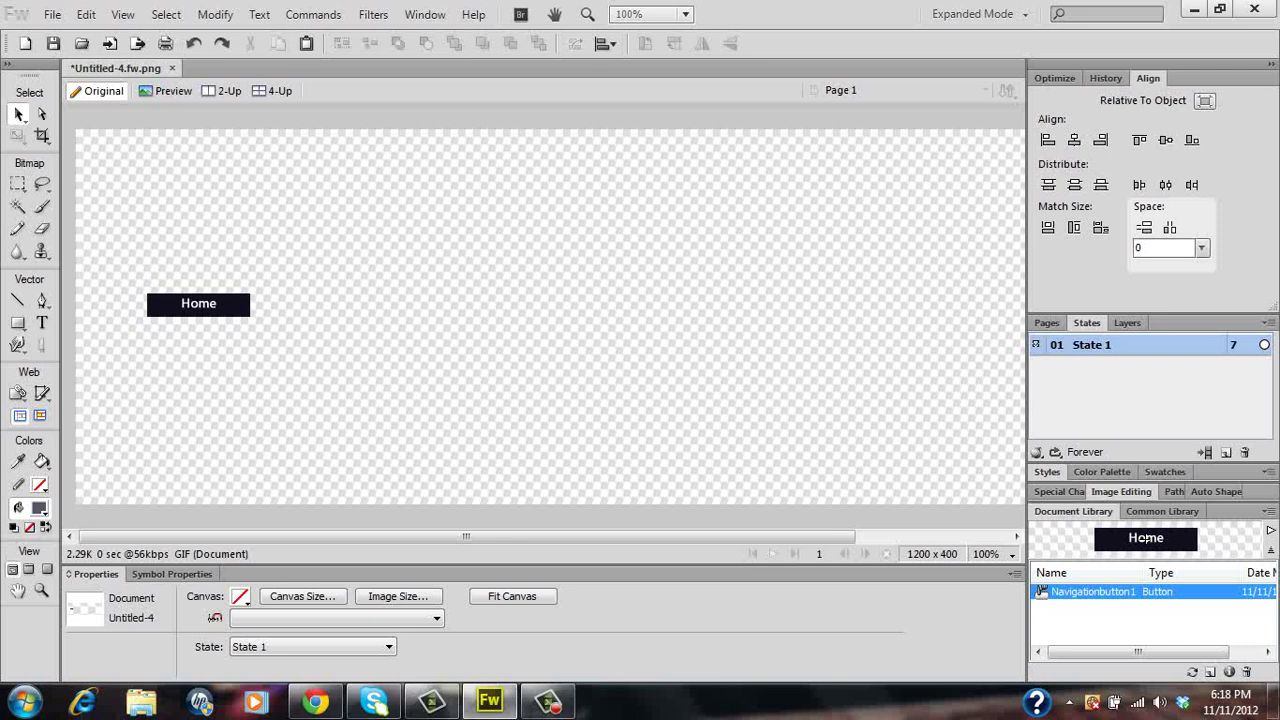
Drag five Navigationbutton1 instances from the Document Library onto the canvas
{"action": "left_click_drag", "start_coordinate": [1146, 538], "coordinate": [695, 426]}
{"action": "left_click_drag", "start_coordinate": [1146, 538], "coordinate": [797, 383]}
{"action": "left_click_drag", "start_coordinate": [1146, 538], "coordinate": [751, 248]}
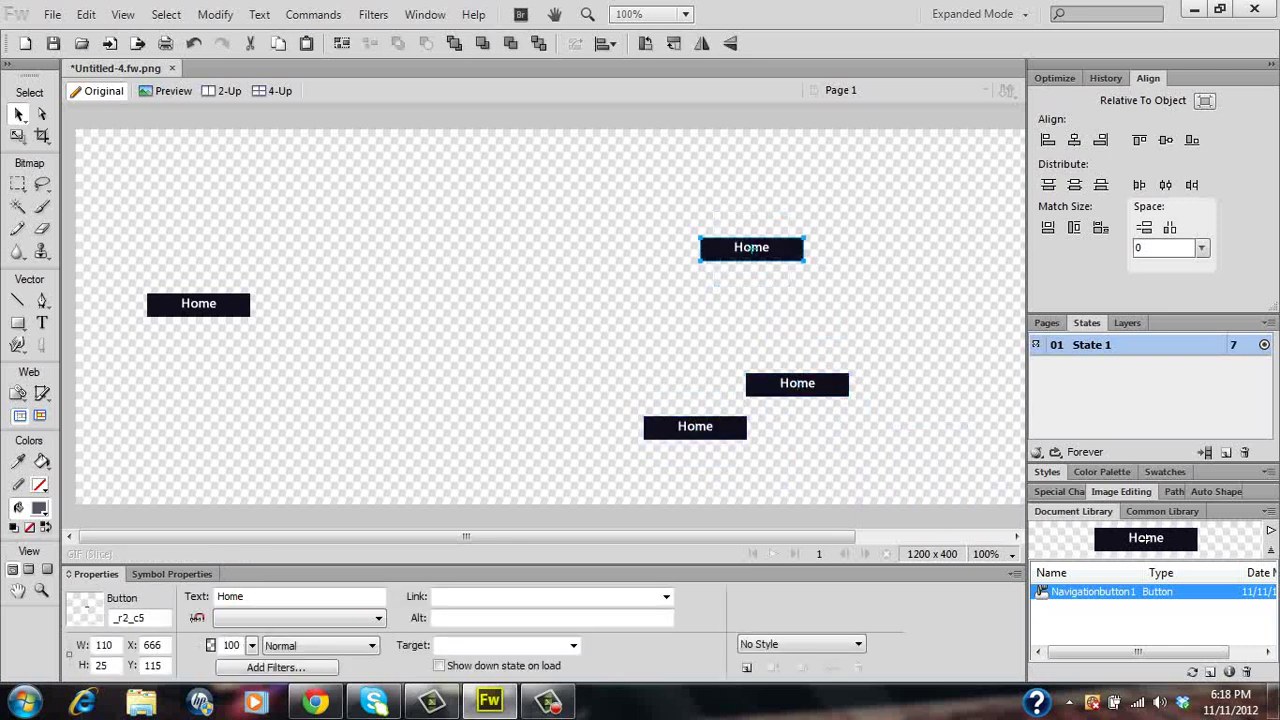
{"action": "left_click_drag", "start_coordinate": [1146, 538], "coordinate": [599, 313]}
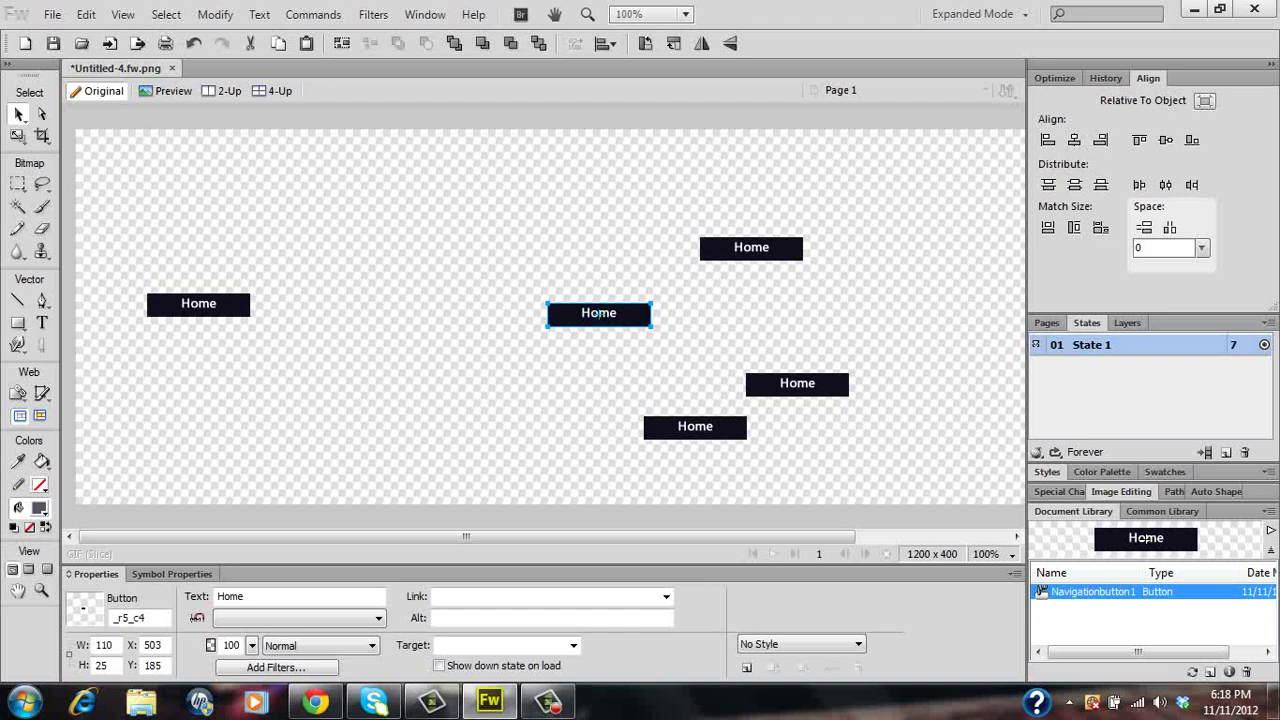
{"action": "left_click_drag", "start_coordinate": [1146, 538], "coordinate": [914, 331]}
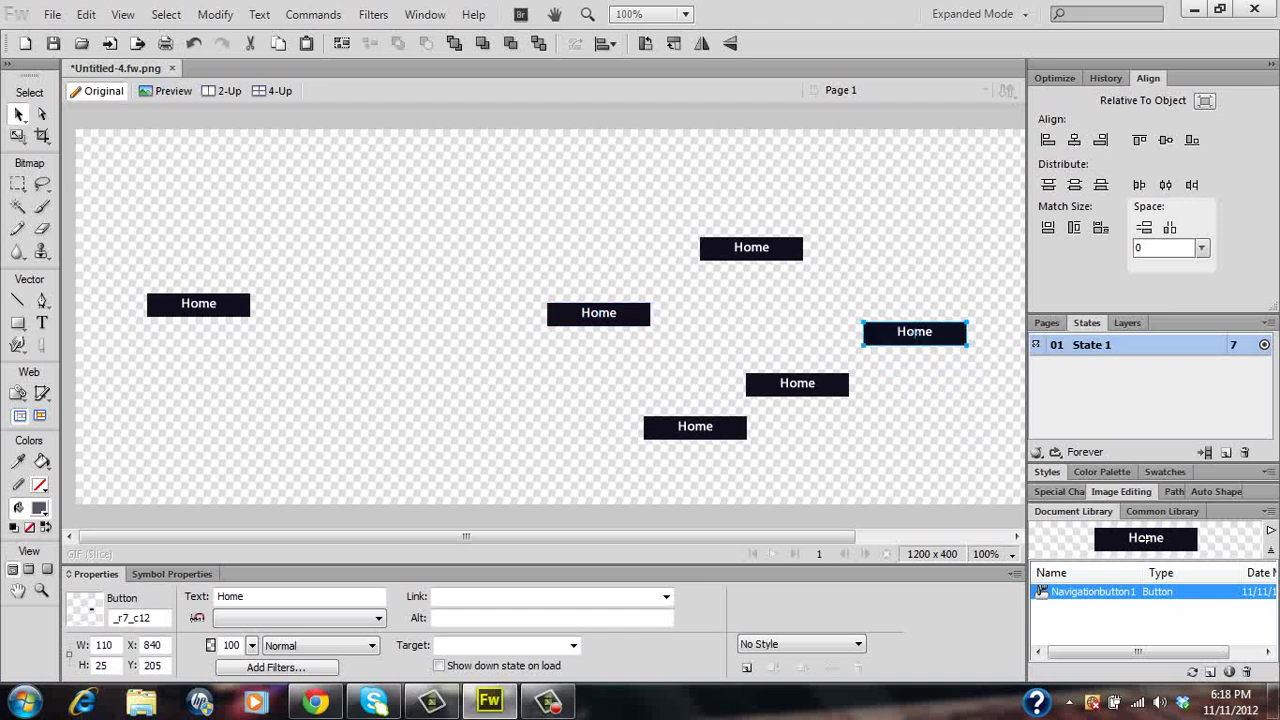
{"action": "key", "text": "ctrl+d"}
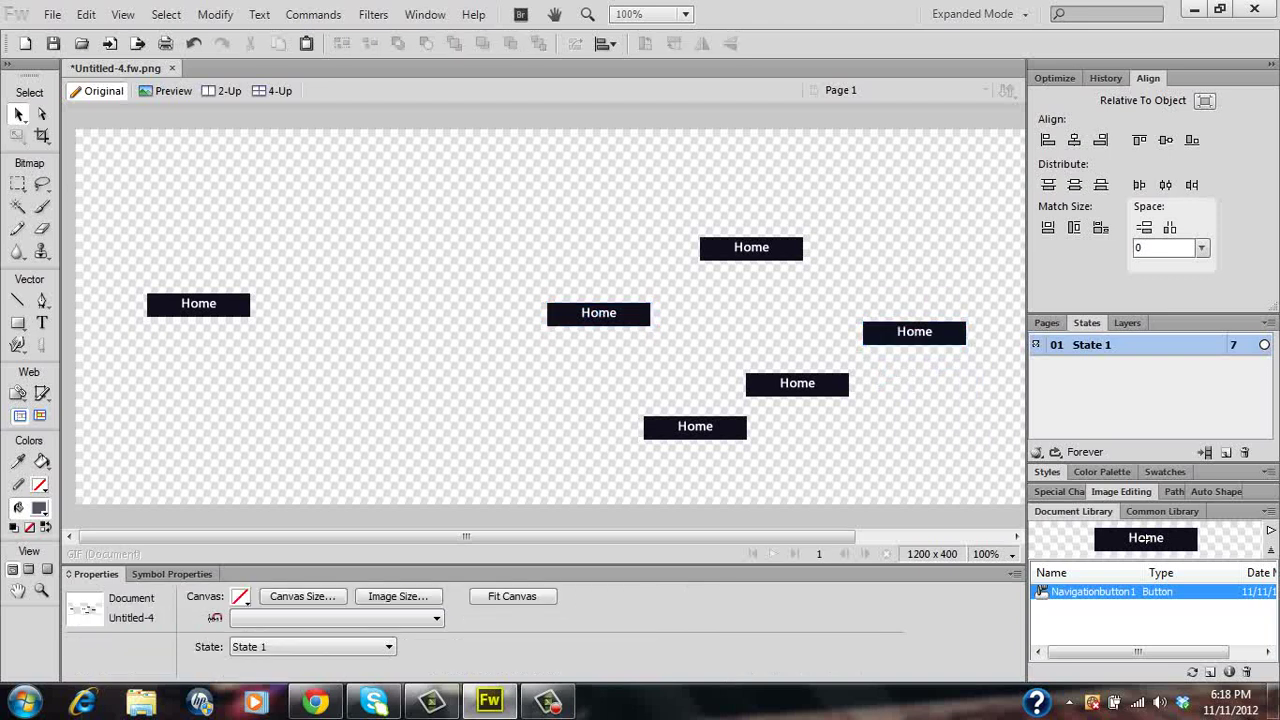
Select all six buttons, align their vertical centres and space them evenly horizontally
{"action": "left_click_drag", "start_coordinate": [106, 186], "coordinate": [950, 510]}
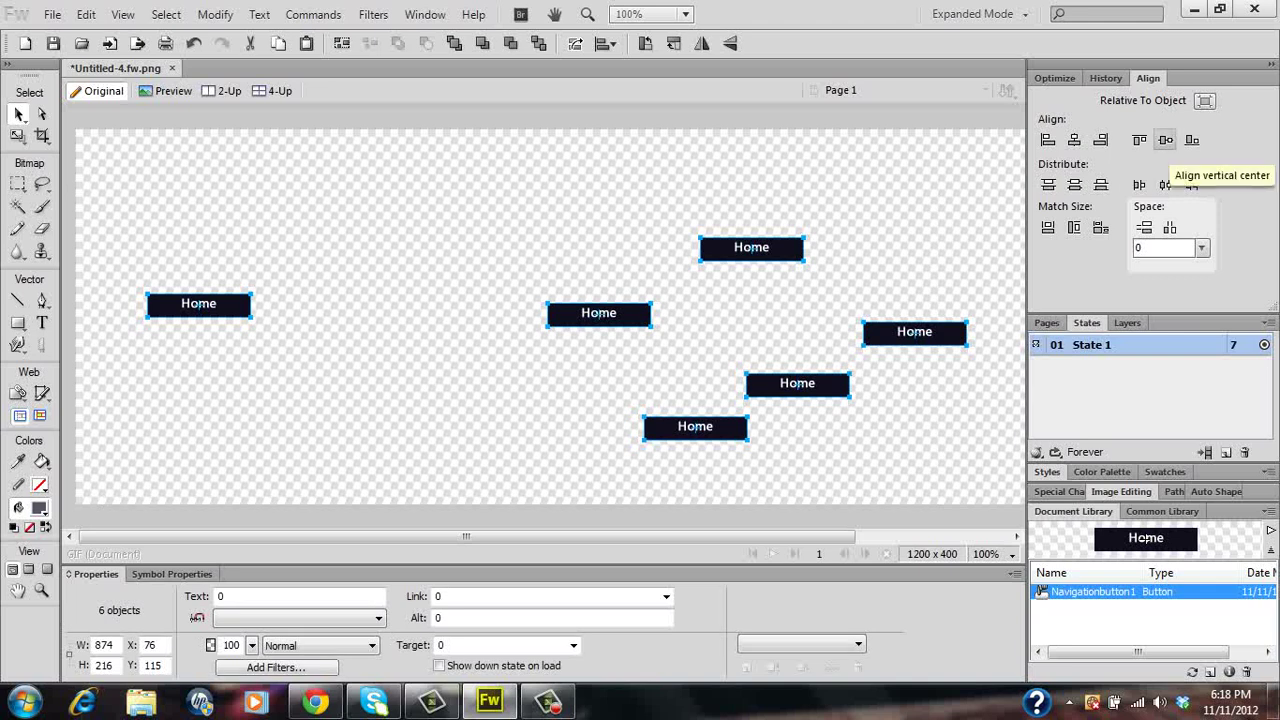
{"action": "left_click", "coordinate": [1165, 140]}
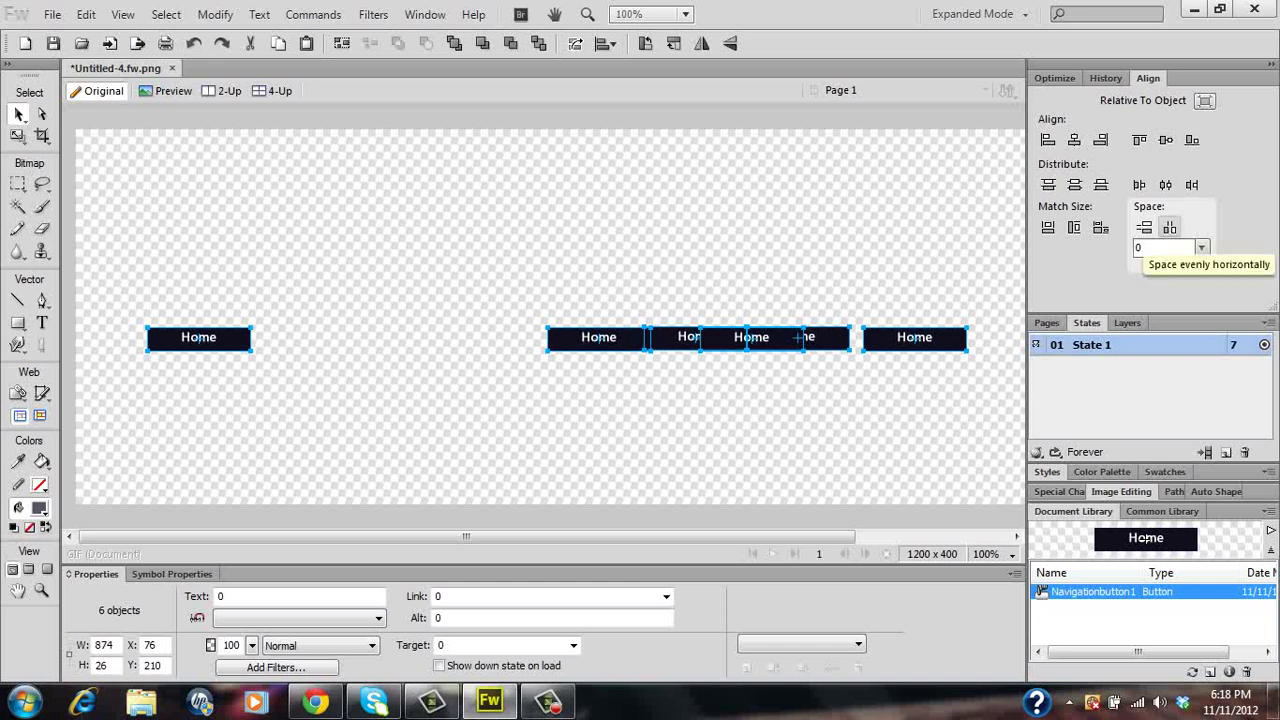
{"action": "left_click", "coordinate": [1170, 228]}
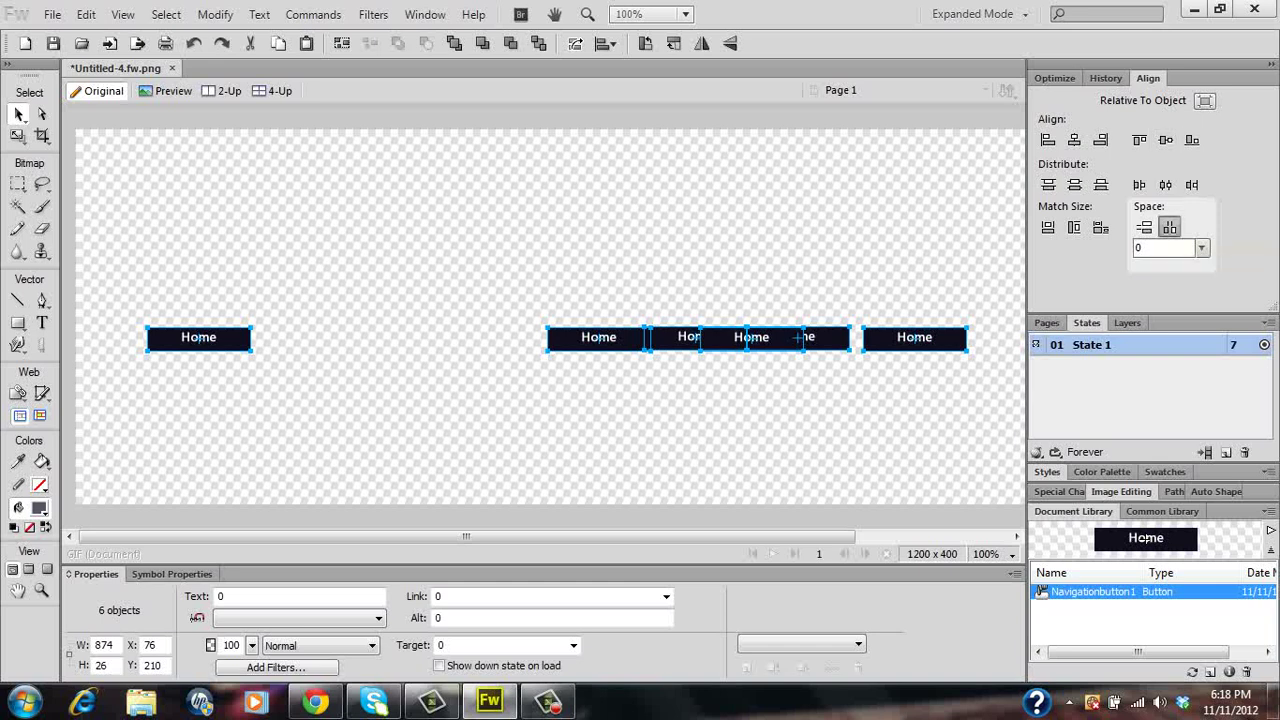
{"action": "key", "text": "ctrl+d"}
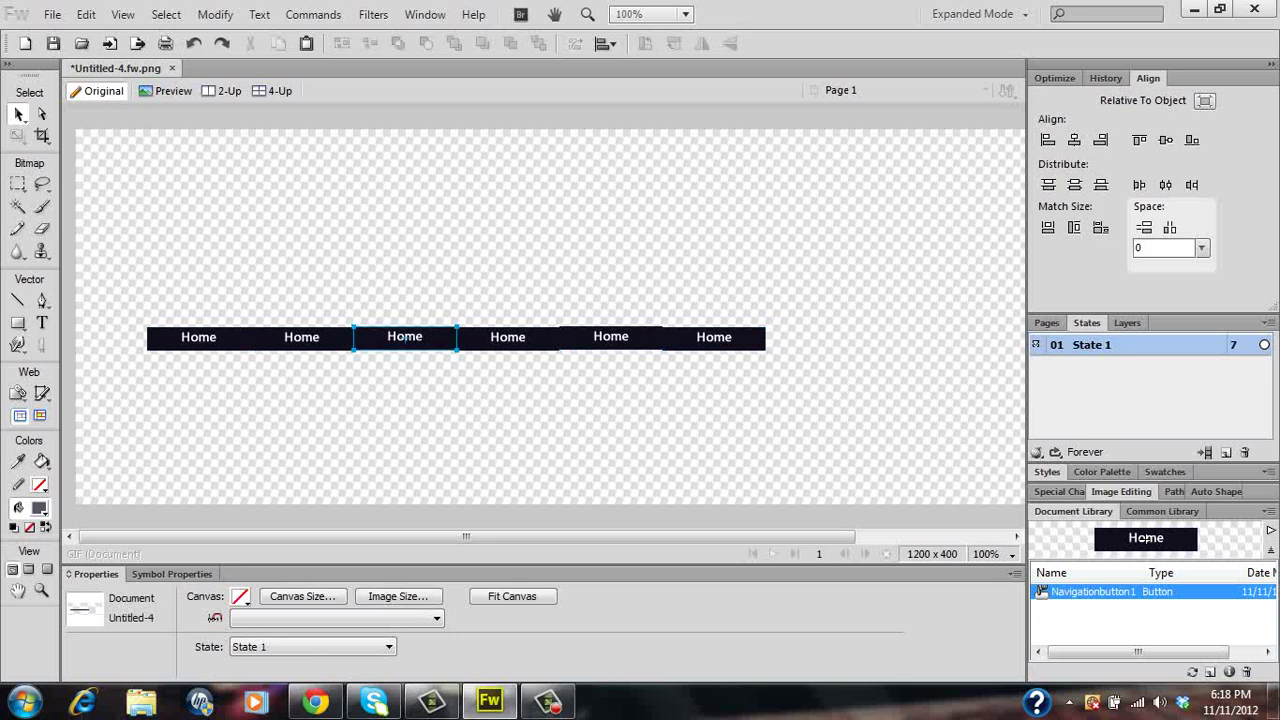
Move the duplicated Home buttons out to the right end of the row
{"action": "left_click_drag", "start_coordinate": [404, 337], "coordinate": [404, 339]}
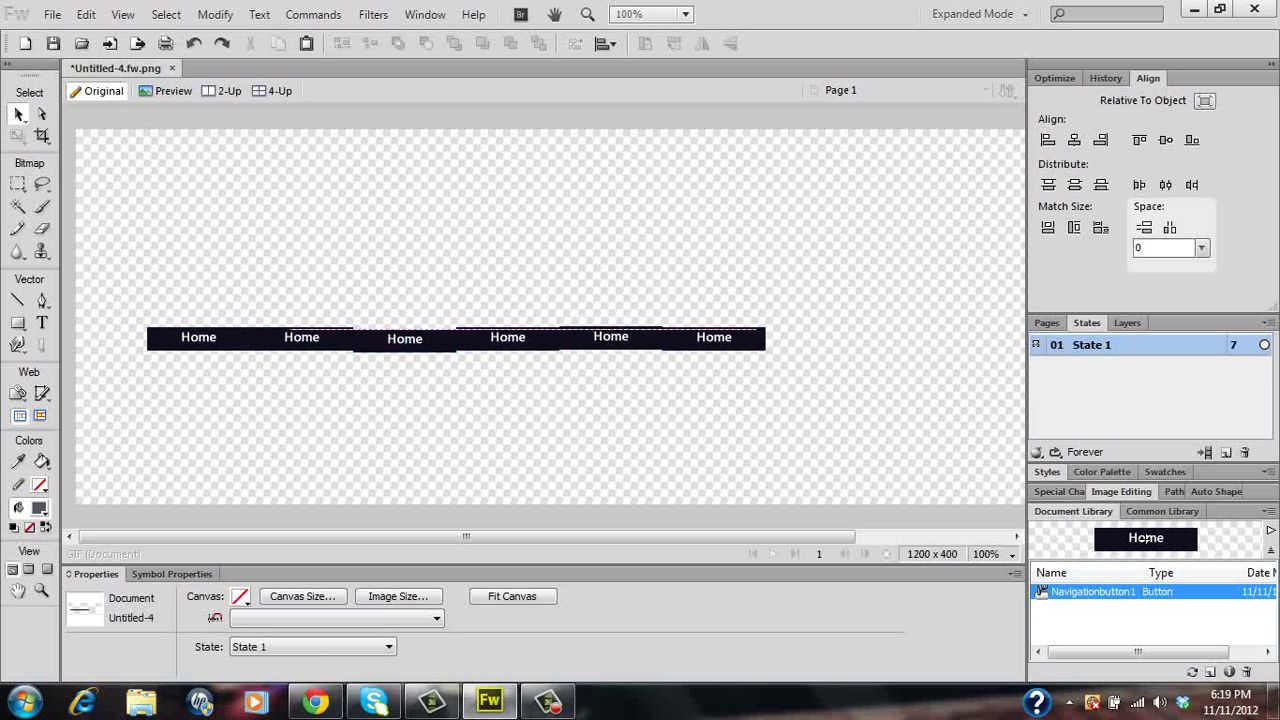
{"action": "left_click_drag", "start_coordinate": [404, 338], "coordinate": [817, 337]}
{"action": "key", "text": "ctrl+d"}
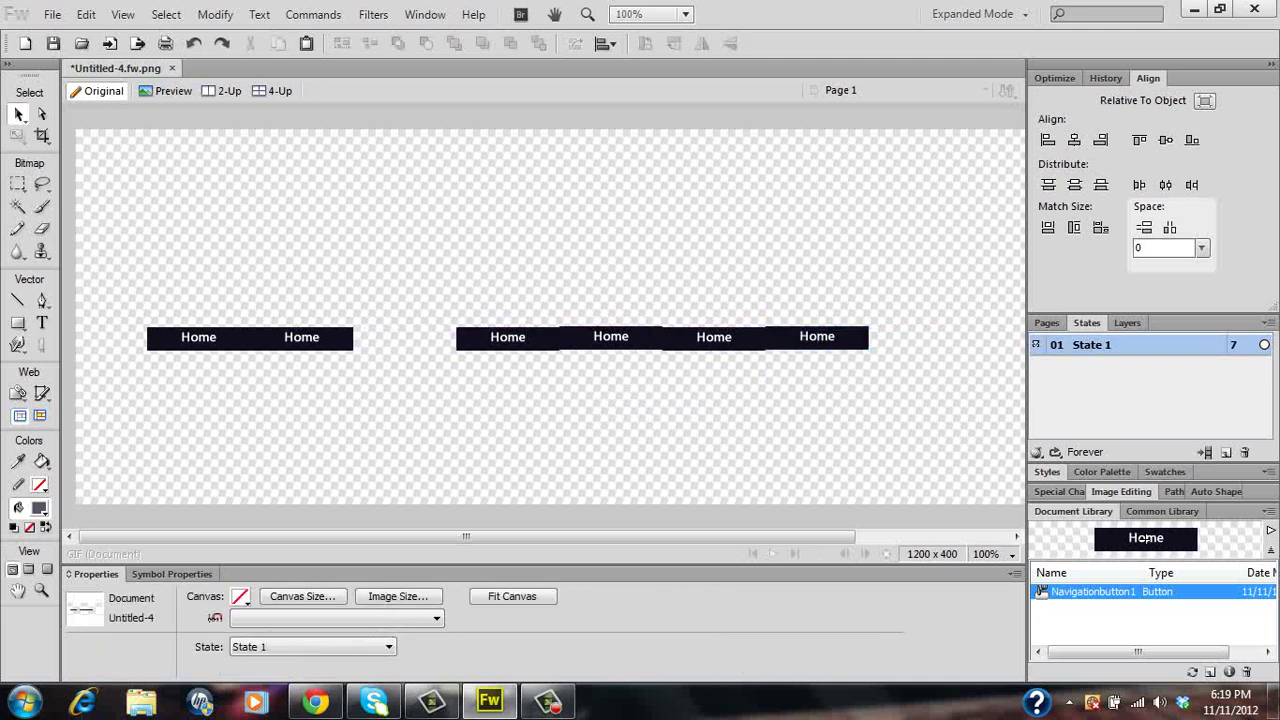
{"action": "left_click_drag", "start_coordinate": [610, 337], "coordinate": [920, 337]}
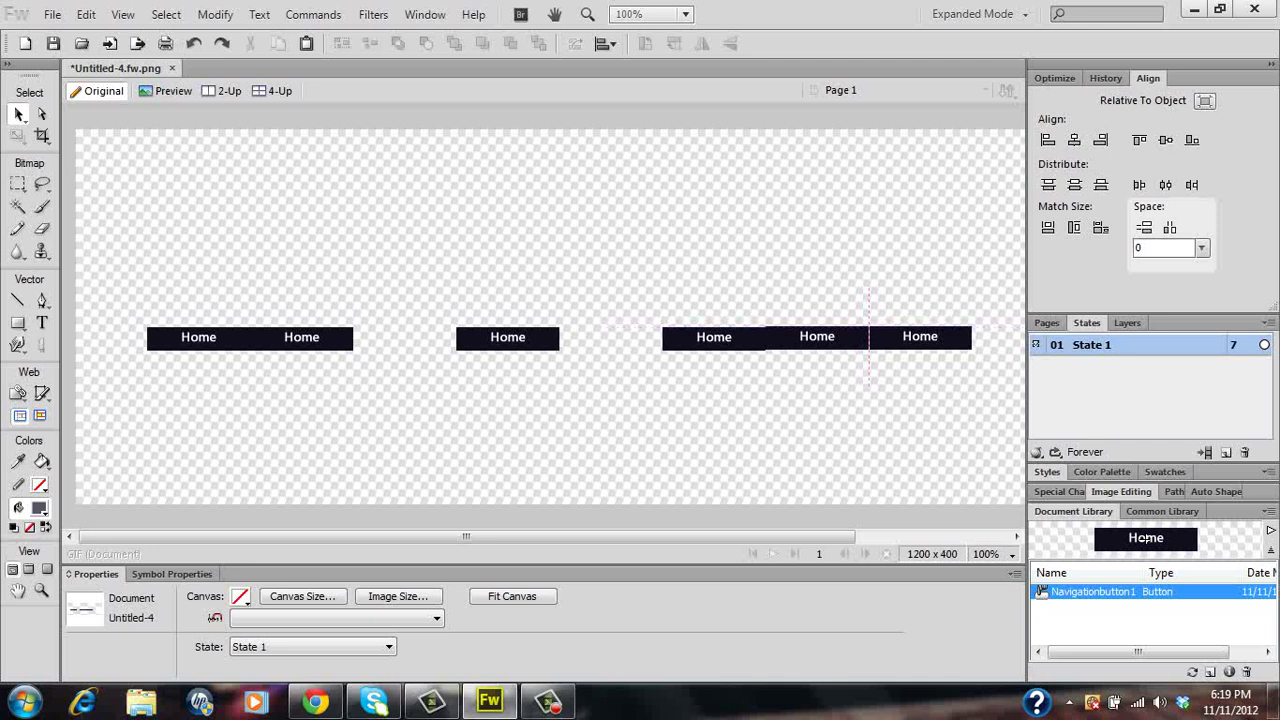
Select all six Home buttons and close them into one contiguous row
{"action": "left_click", "coordinate": [507, 338]}
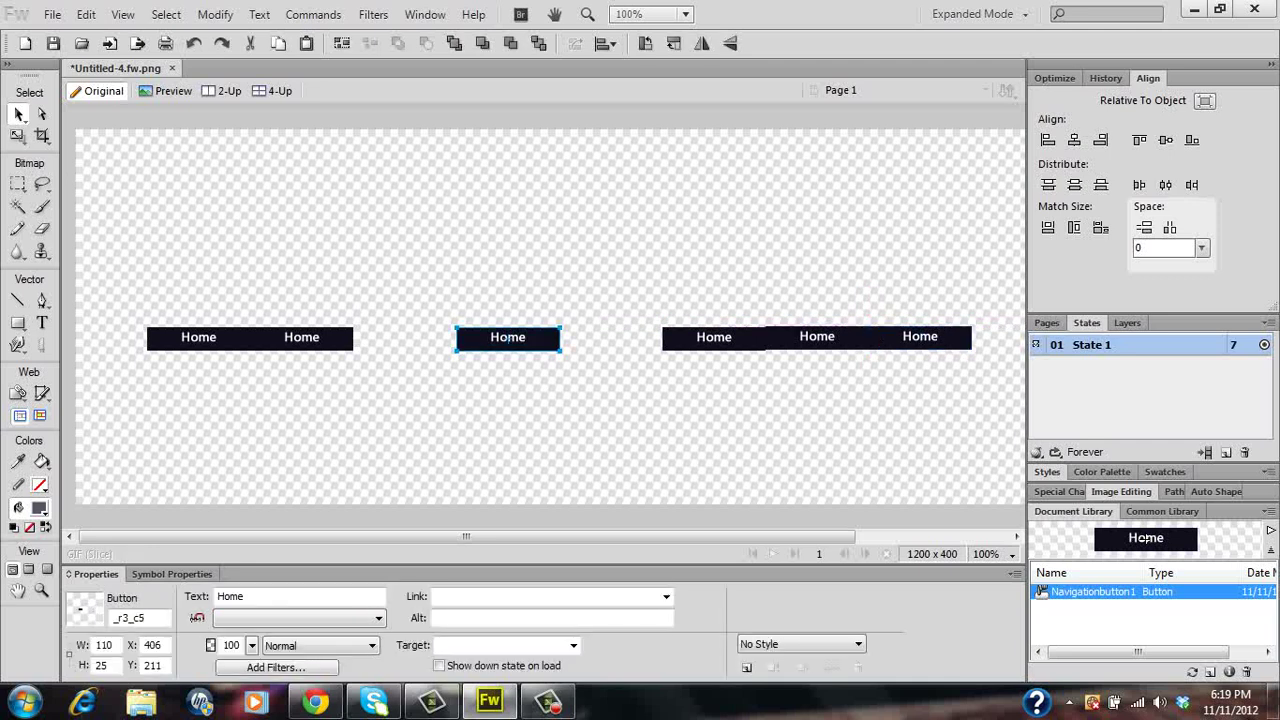
{"action": "left_click_drag", "start_coordinate": [326, 172], "coordinate": [976, 430]}
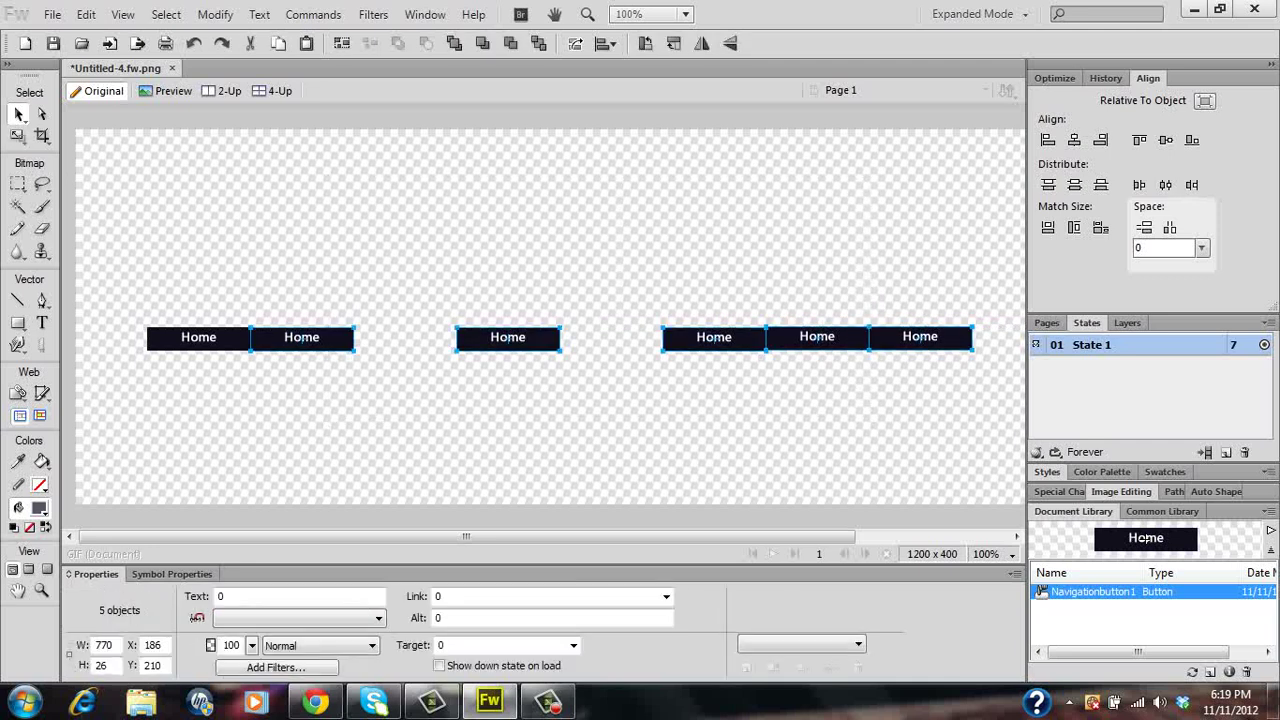
{"action": "left_click_drag", "start_coordinate": [150, 170], "coordinate": [890, 425]}
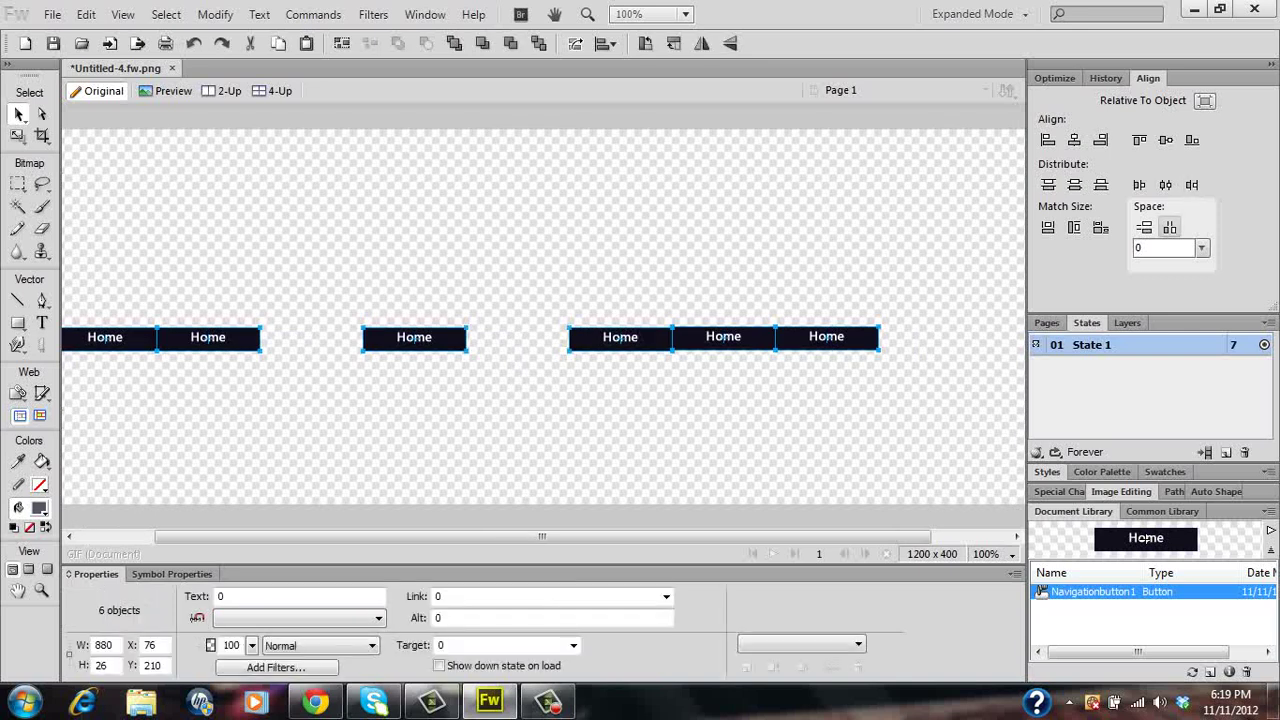
{"action": "left_click", "coordinate": [1170, 228]}
{"action": "key", "text": "ctrl+d"}
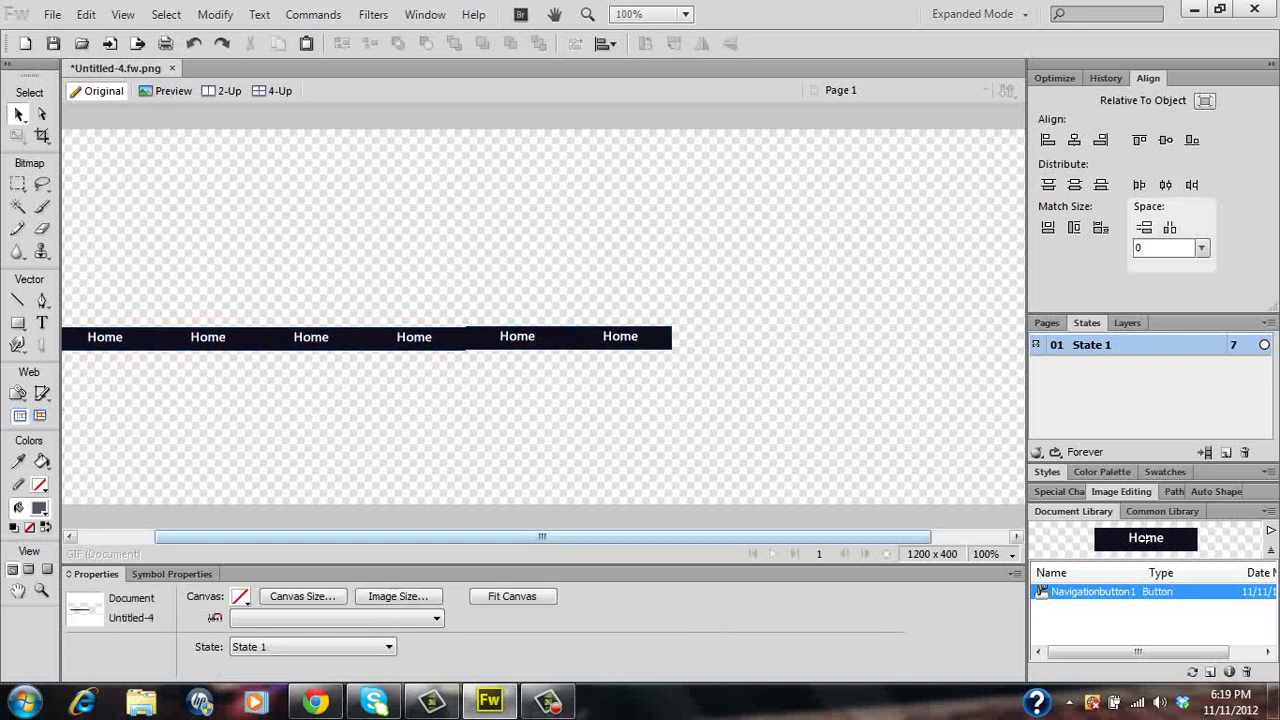
Put the fifth and sixth Home buttons back in line with the bar
{"action": "left_click_drag", "start_coordinate": [540, 536], "coordinate": [466, 536]}
{"action": "mouse_move", "coordinate": [610, 338]}
{"action": "left_mouse_down"}
{"action": "mouse_move", "coordinate": [610, 360]}
{"action": "mouse_move", "coordinate": [610, 338]}
{"action": "left_mouse_up"}
{"action": "left_click_drag", "start_coordinate": [714, 337], "coordinate": [714, 337]}
{"action": "key", "text": "ctrl+d"}
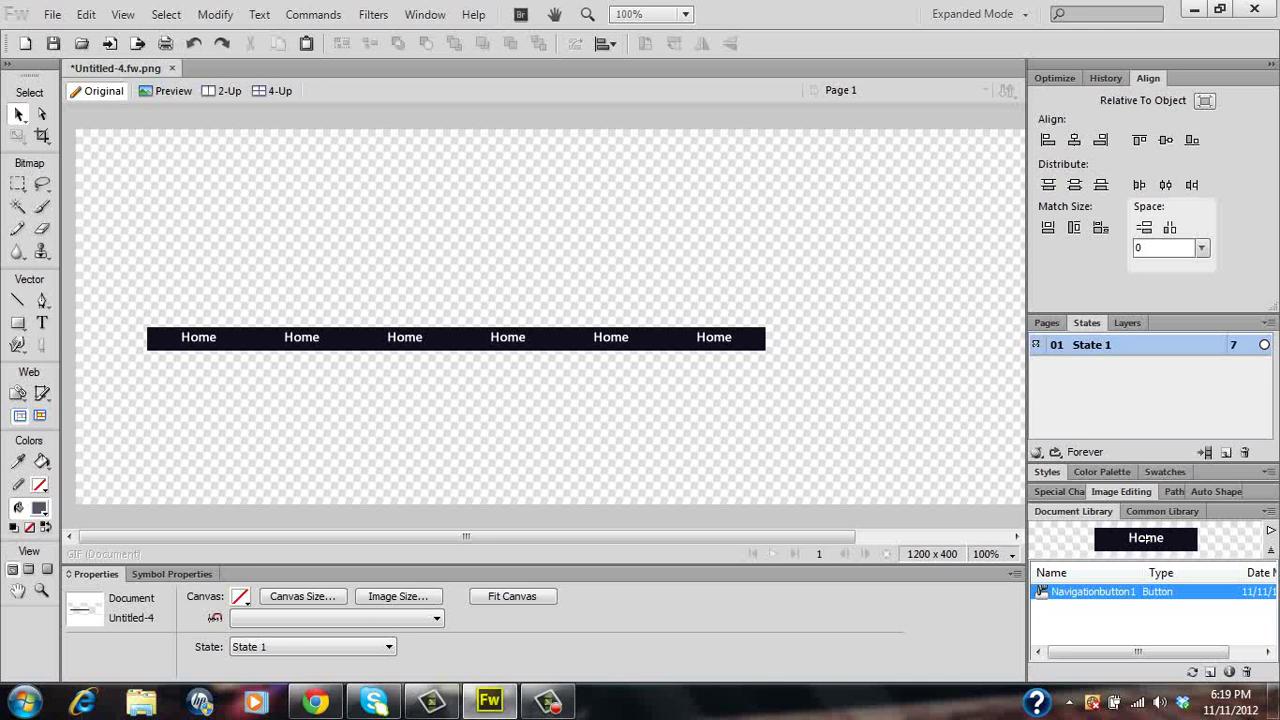
Relabel the second and third buttons 'Services' and 'Clients'
{"action": "left_click", "coordinate": [302, 339]}
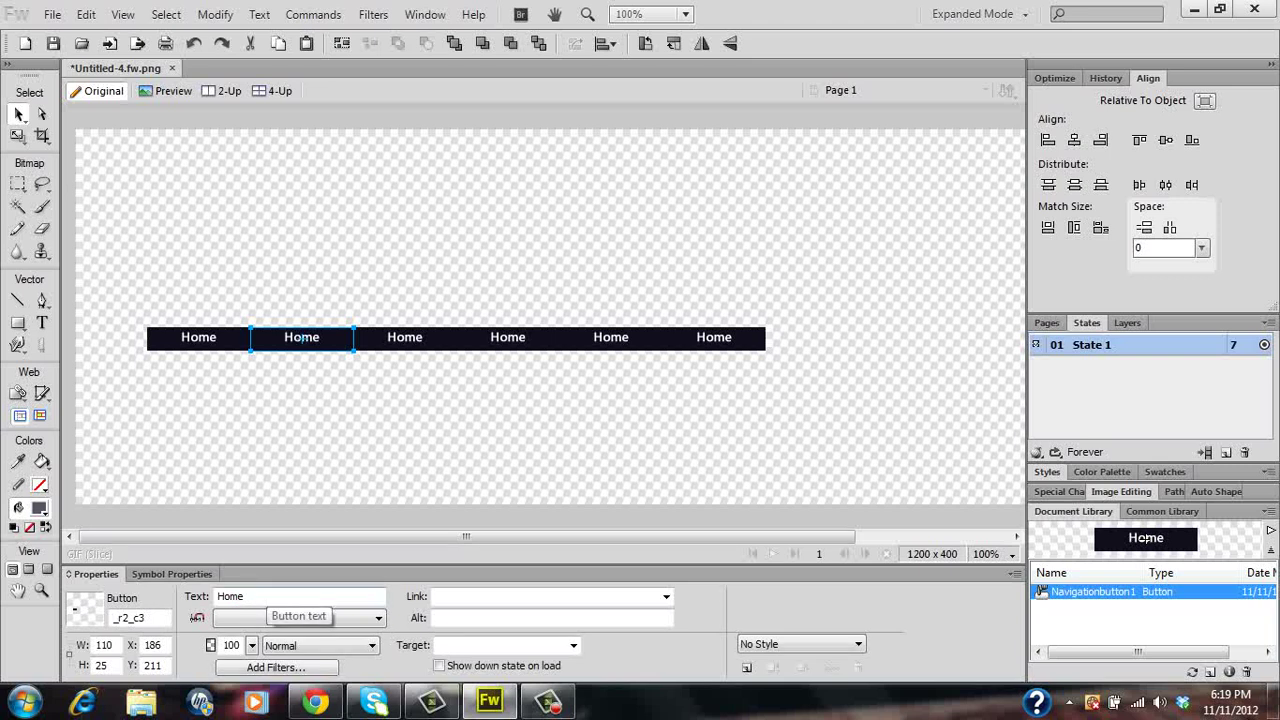
{"action": "double_click", "coordinate": [266, 596]}
{"action": "key", "text": "BackSpace"}
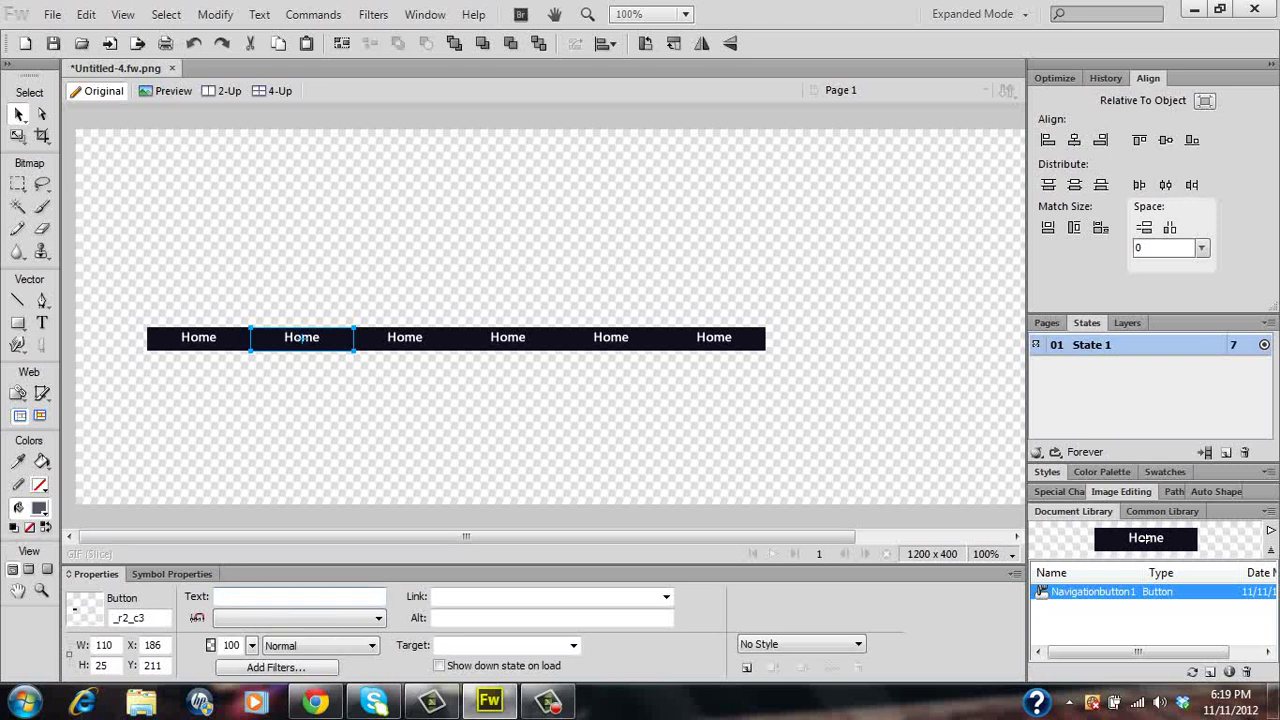
{"action": "type", "text": "Services"}
{"action": "key", "text": "Tab"}
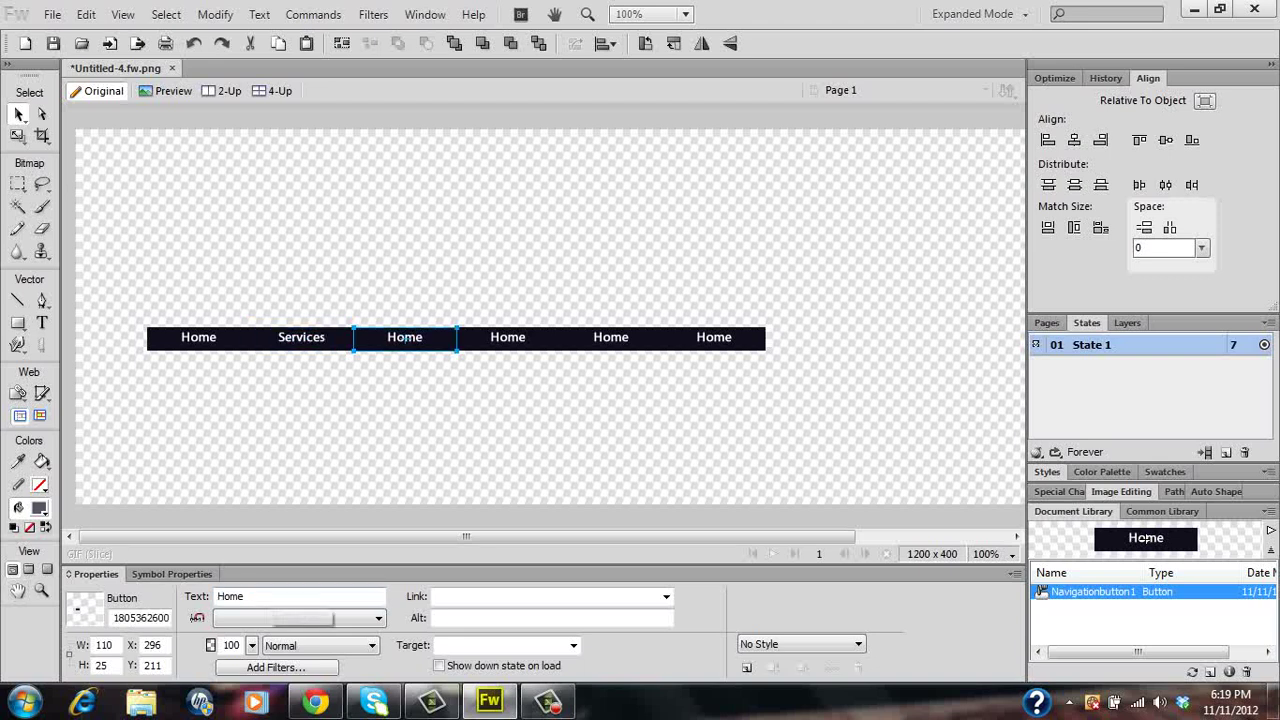
{"action": "type", "text": "Clients"}
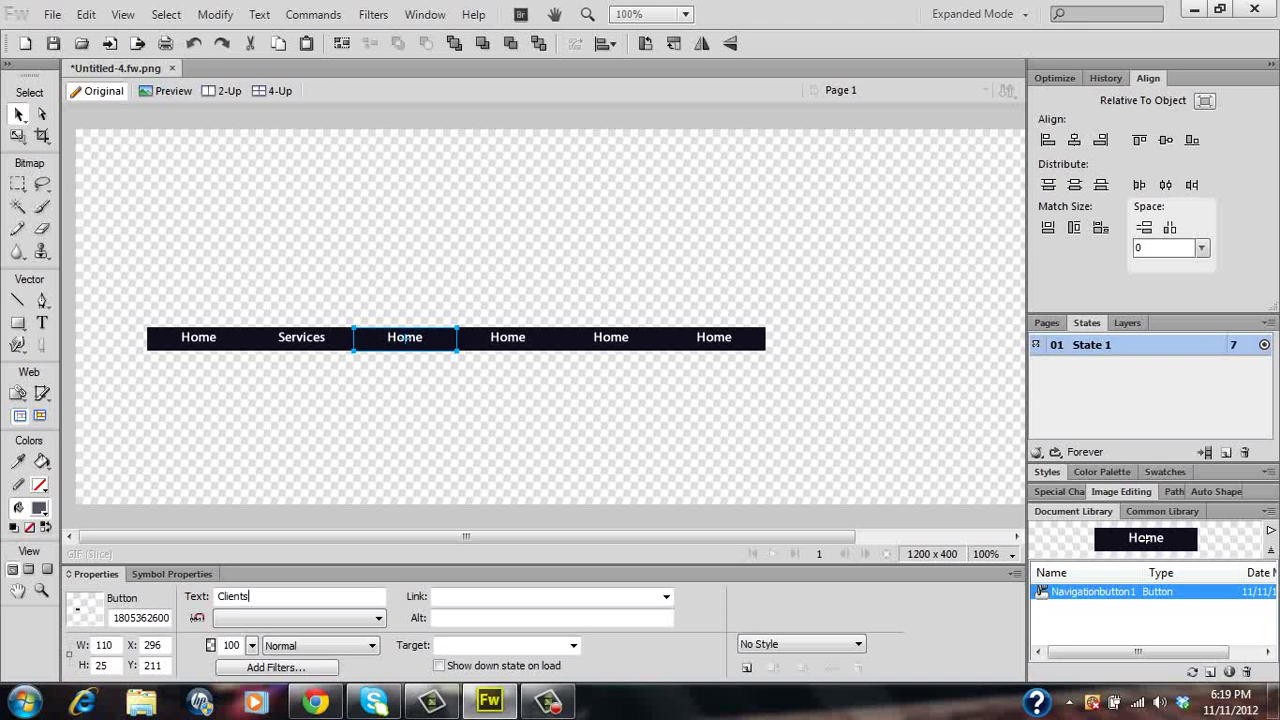
{"action": "key", "text": "Tab"}
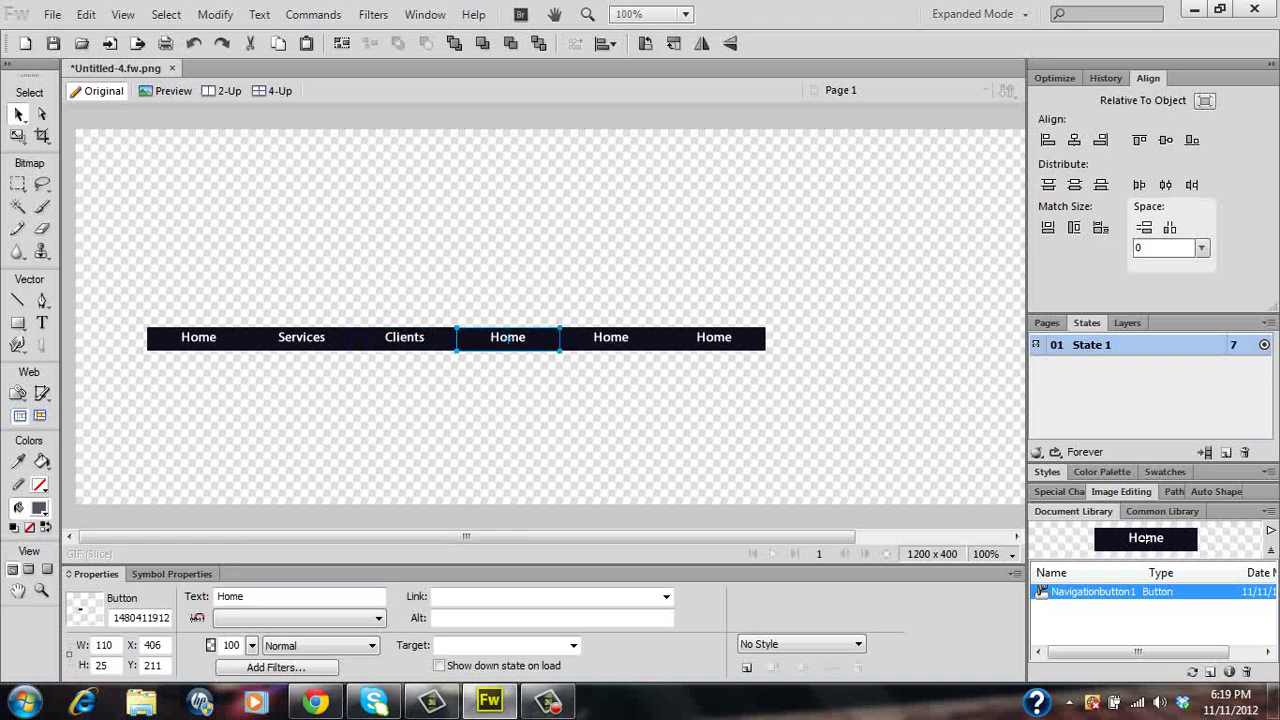
Label the fourth, fifth and sixth buttons 'History', 'Database' and 'Contact Us'
{"action": "type", "text": "History"}
{"action": "left_click", "coordinate": [610, 339]}
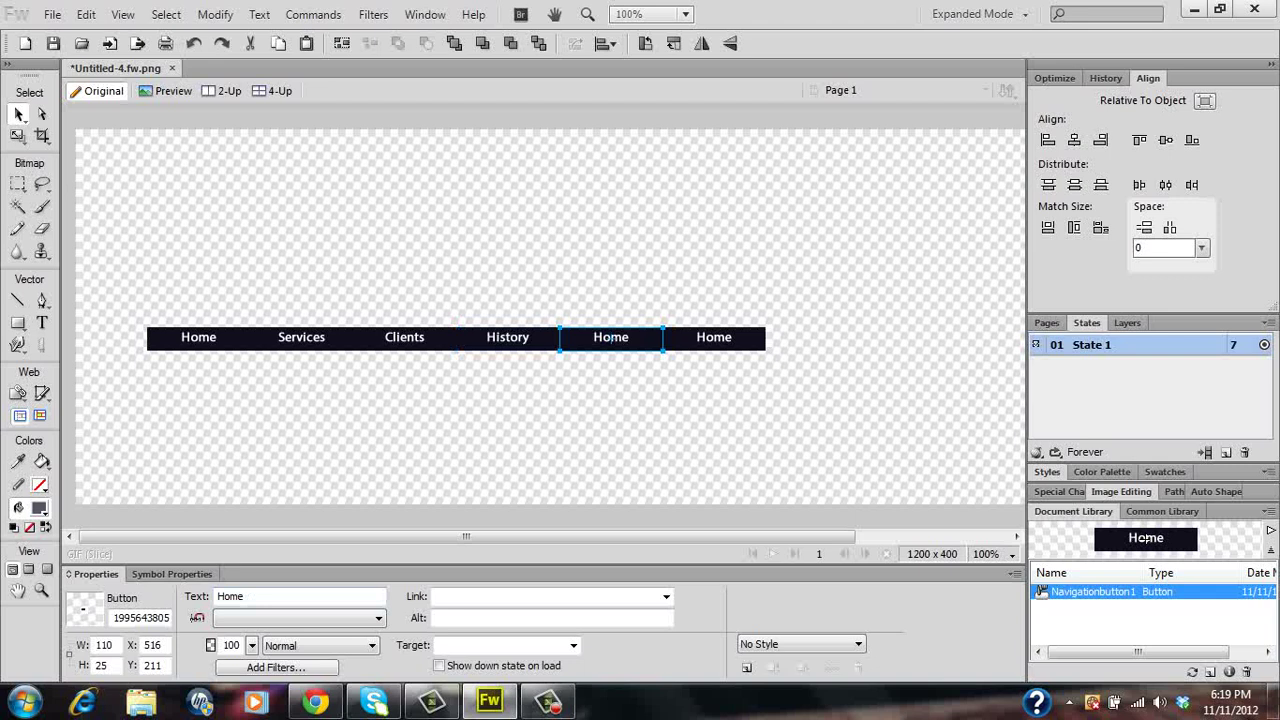
{"action": "double_click", "coordinate": [230, 596]}
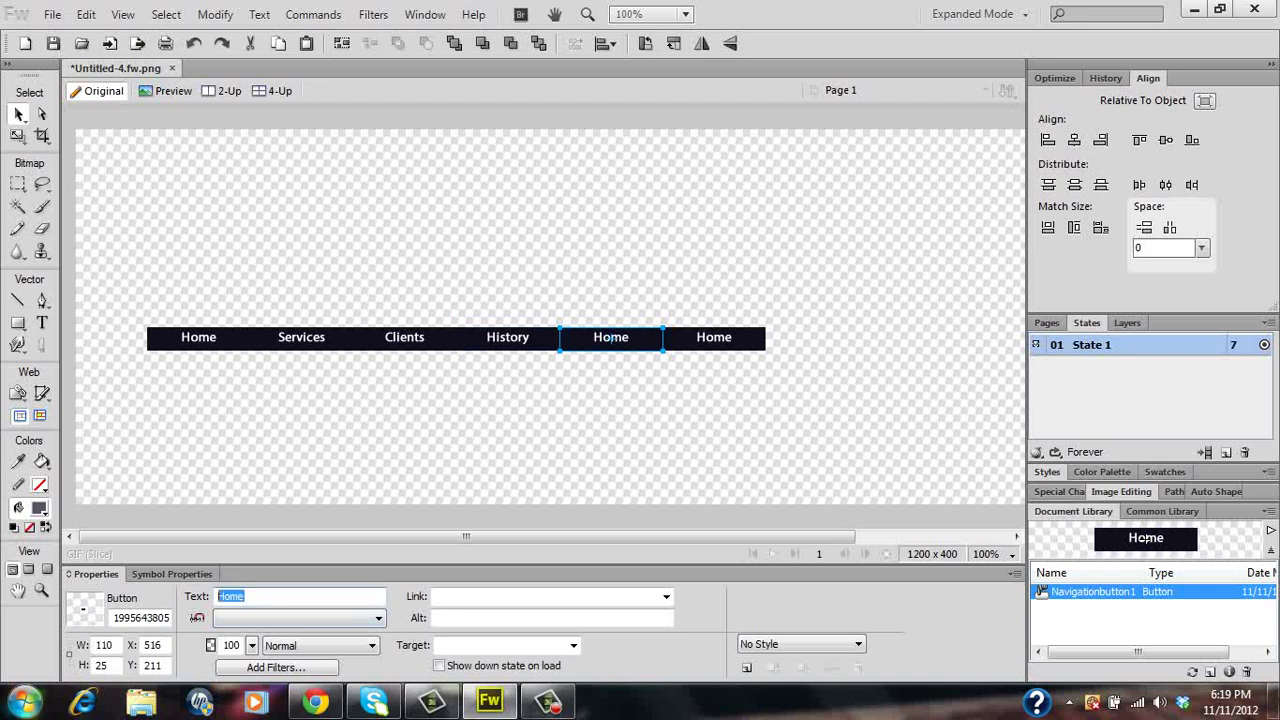
{"action": "key", "text": "BackSpace"}
{"action": "type", "text": "Database"}
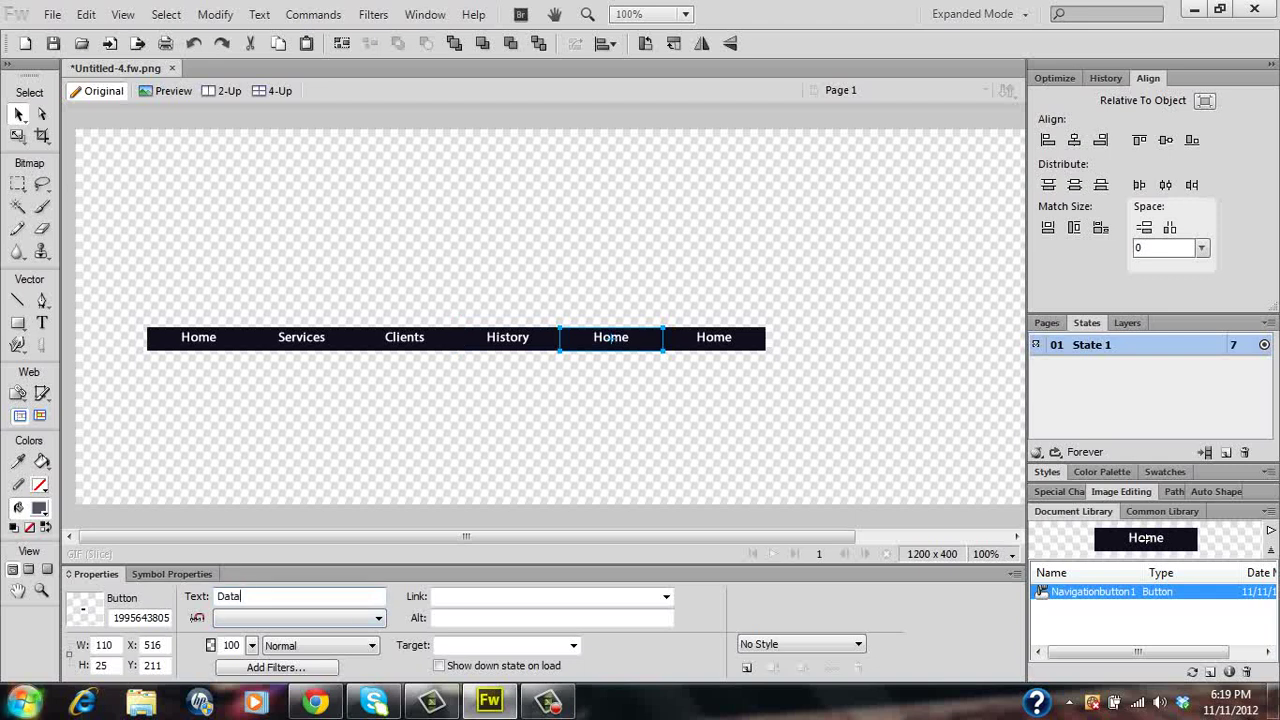
{"action": "left_click", "coordinate": [711, 338]}
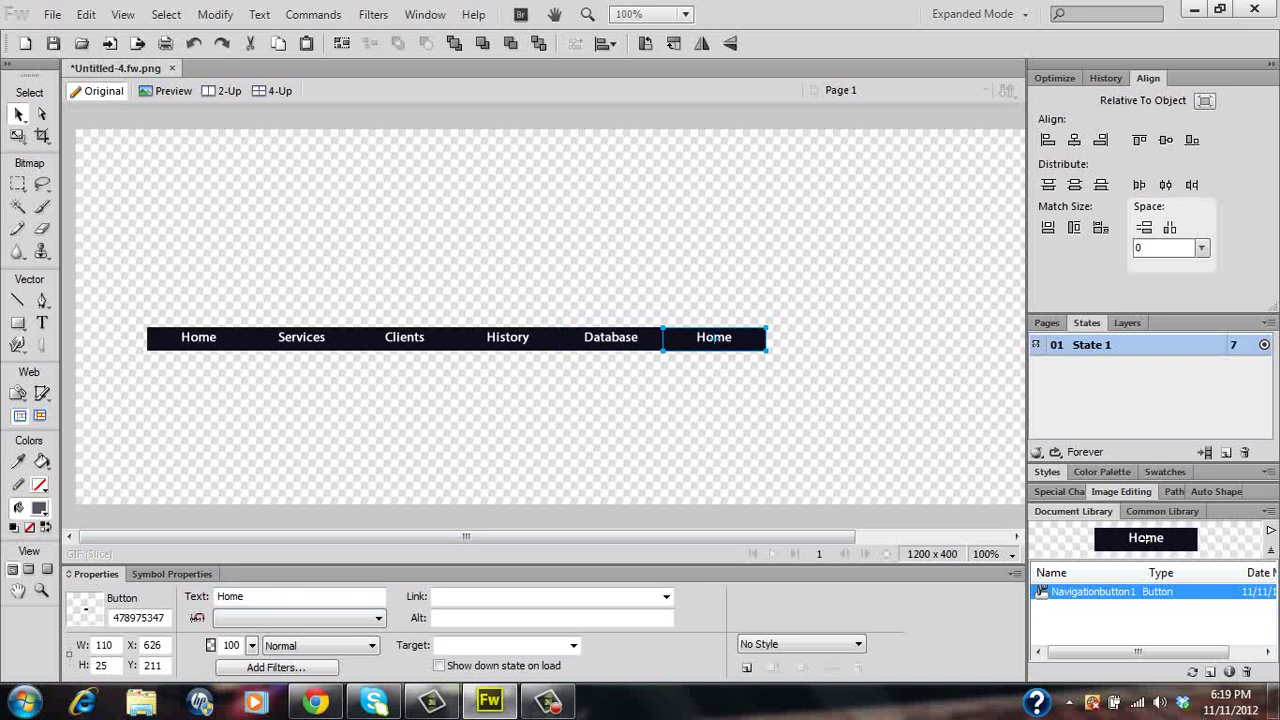
{"action": "double_click", "coordinate": [230, 596]}
{"action": "type", "text": "Contact Us"}
{"action": "key", "text": "Escape"}
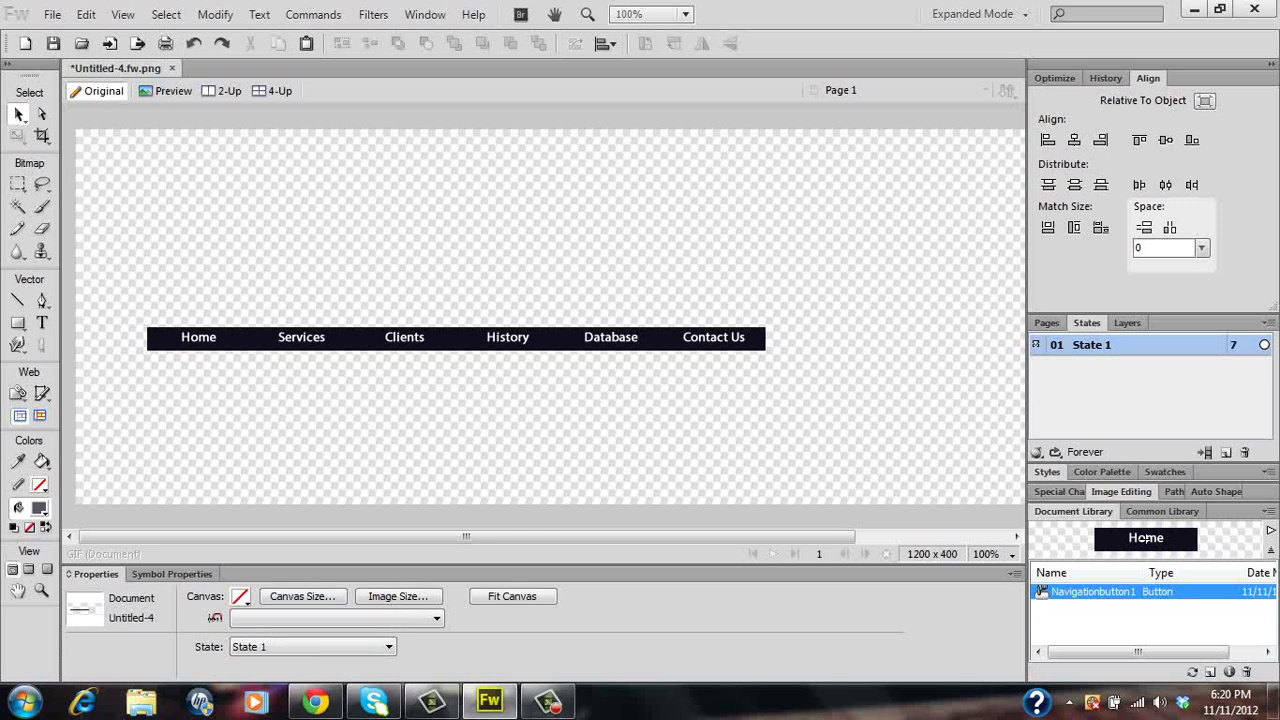
Group all six buttons with Modify > Group and drag the bar right to X 149, Y 209
{"action": "left_click_drag", "start_coordinate": [130, 258], "coordinate": [845, 412]}
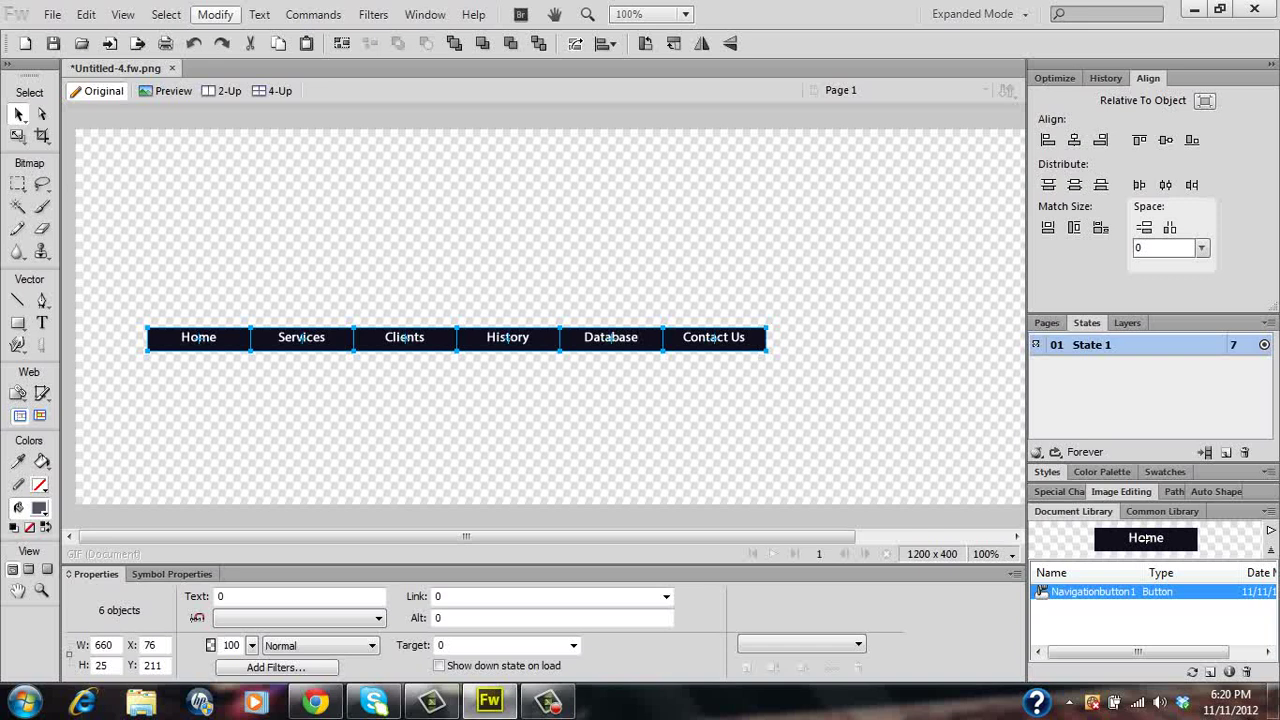
{"action": "left_click", "coordinate": [215, 14]}
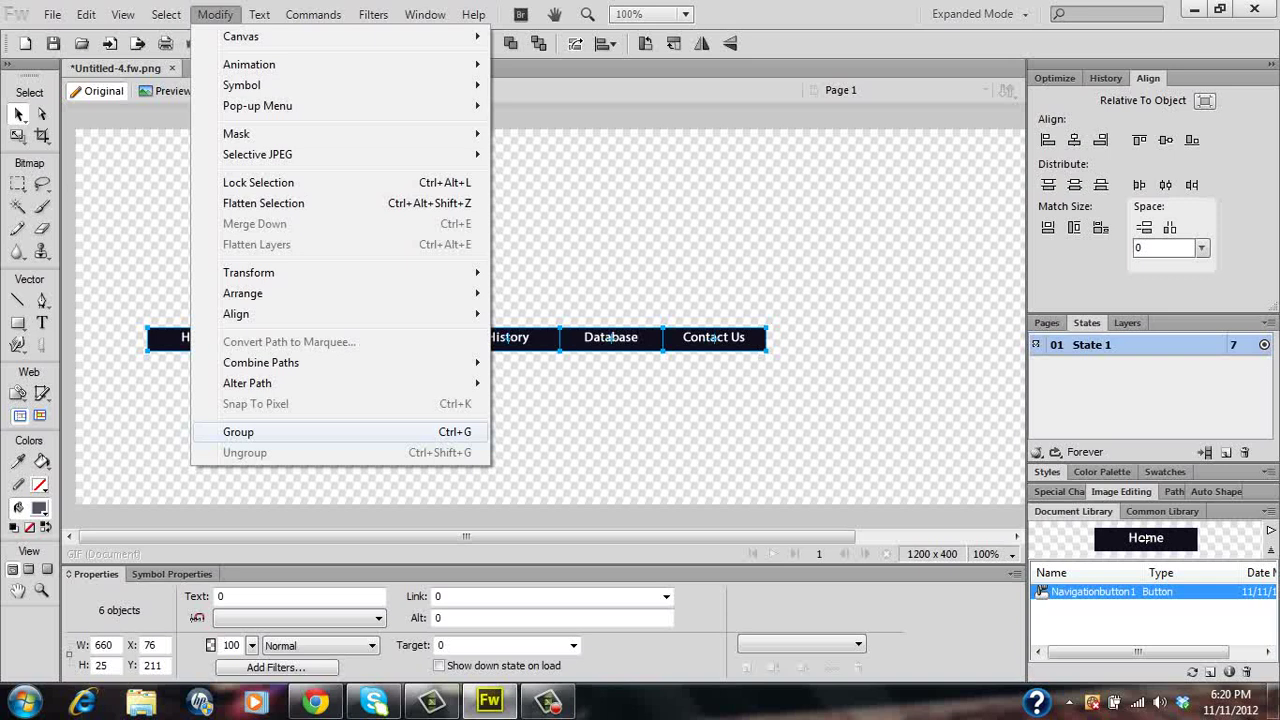
{"action": "left_click", "coordinate": [238, 432]}
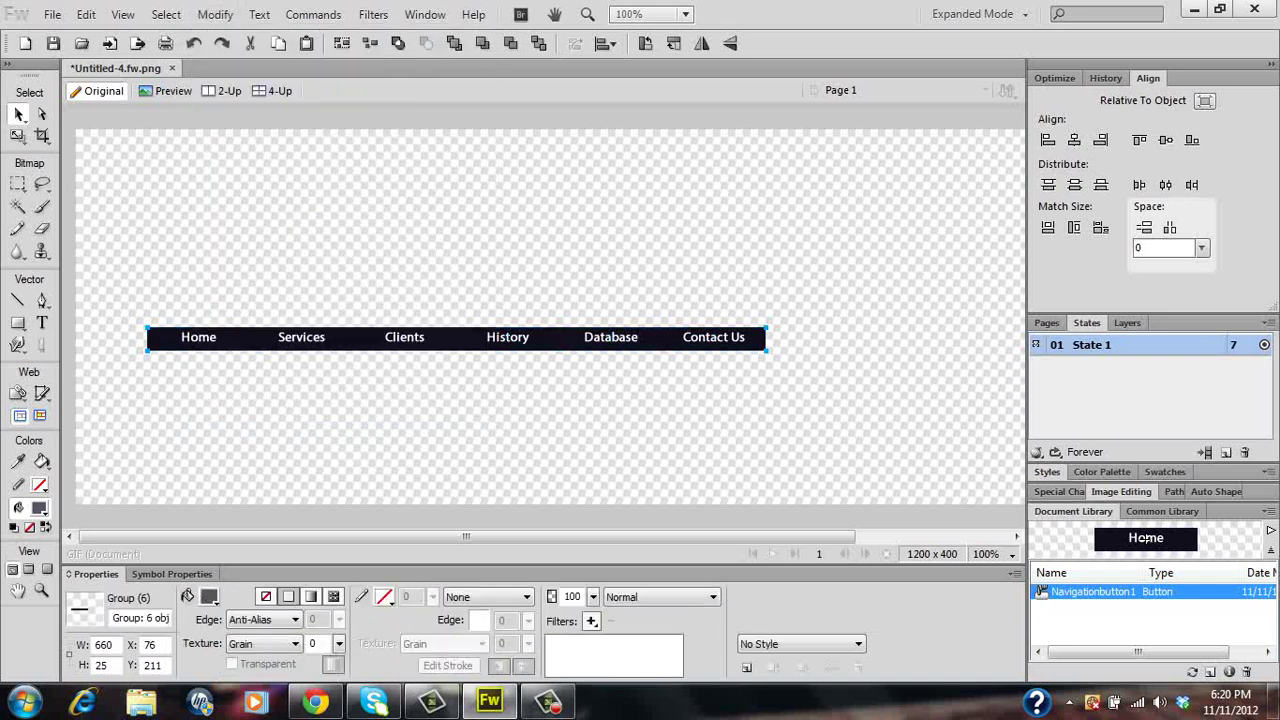
{"action": "left_click_drag", "start_coordinate": [456, 338], "coordinate": [523, 335]}
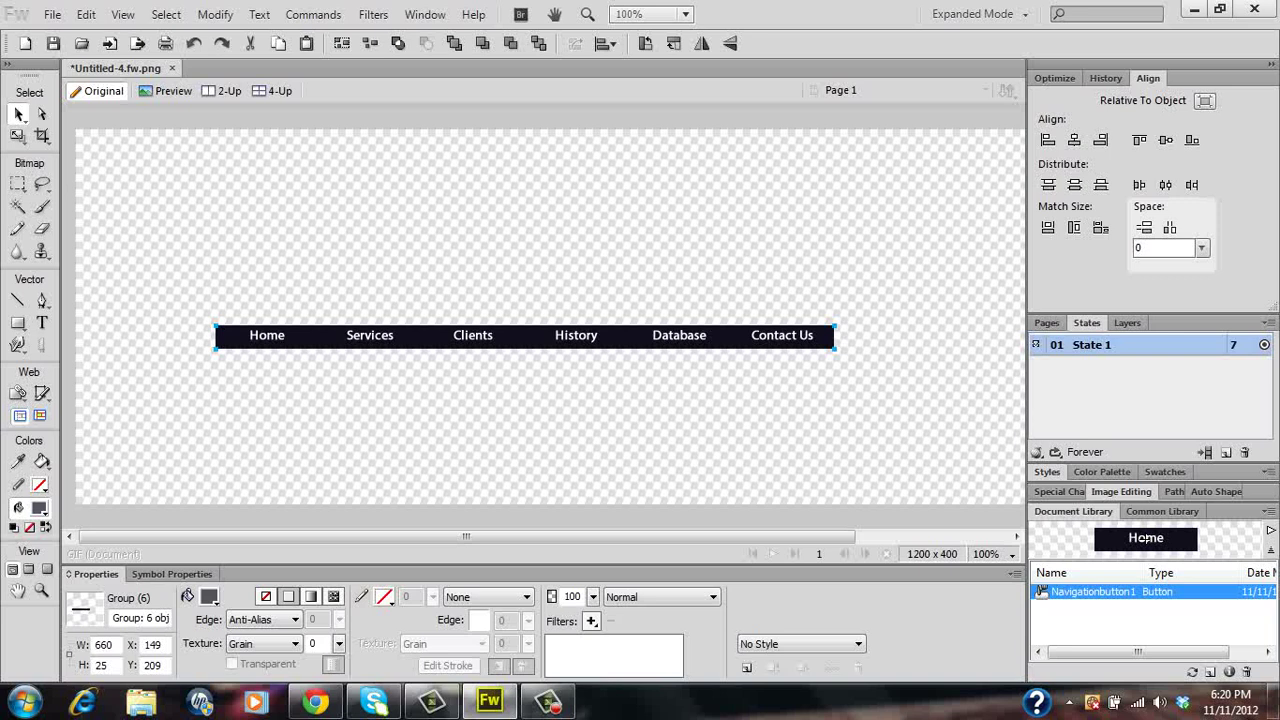
{"action": "left_click", "coordinate": [168, 91]}
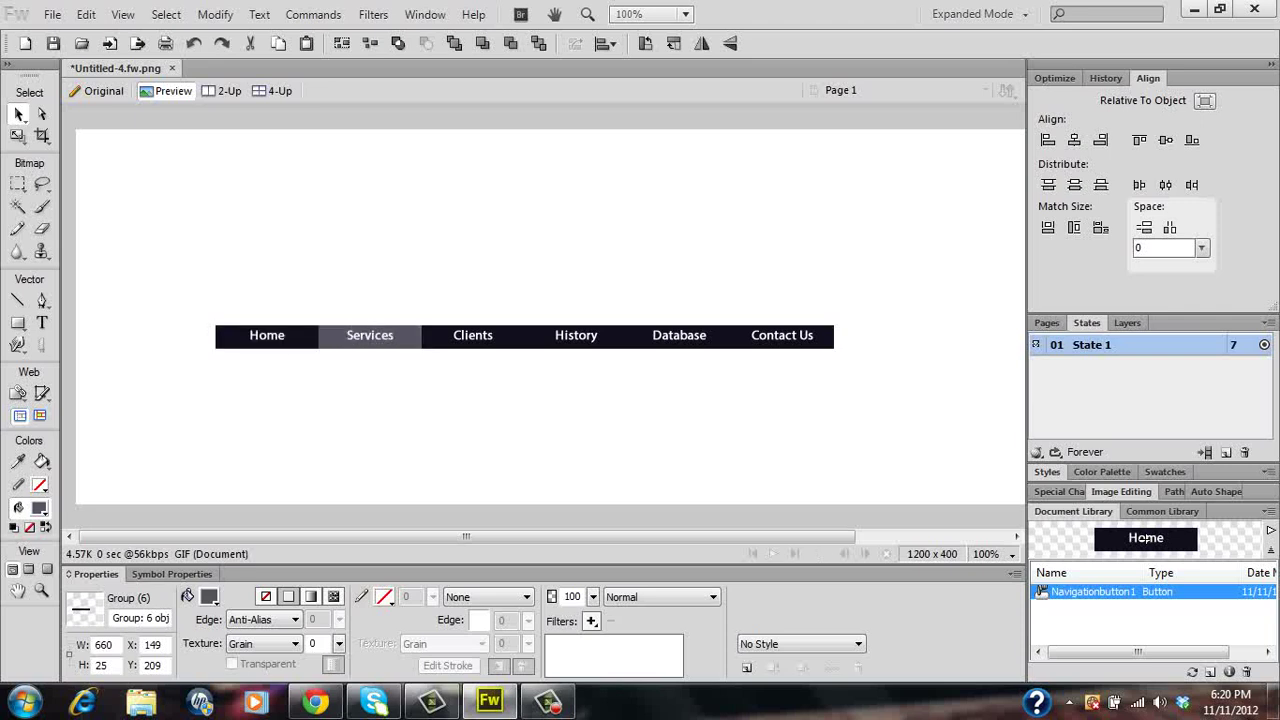
Back in the editable view, apply Modify > Canvas > Trim Canvas for a 660×25 canvas, then deselect
{"action": "left_click", "coordinate": [97, 90]}
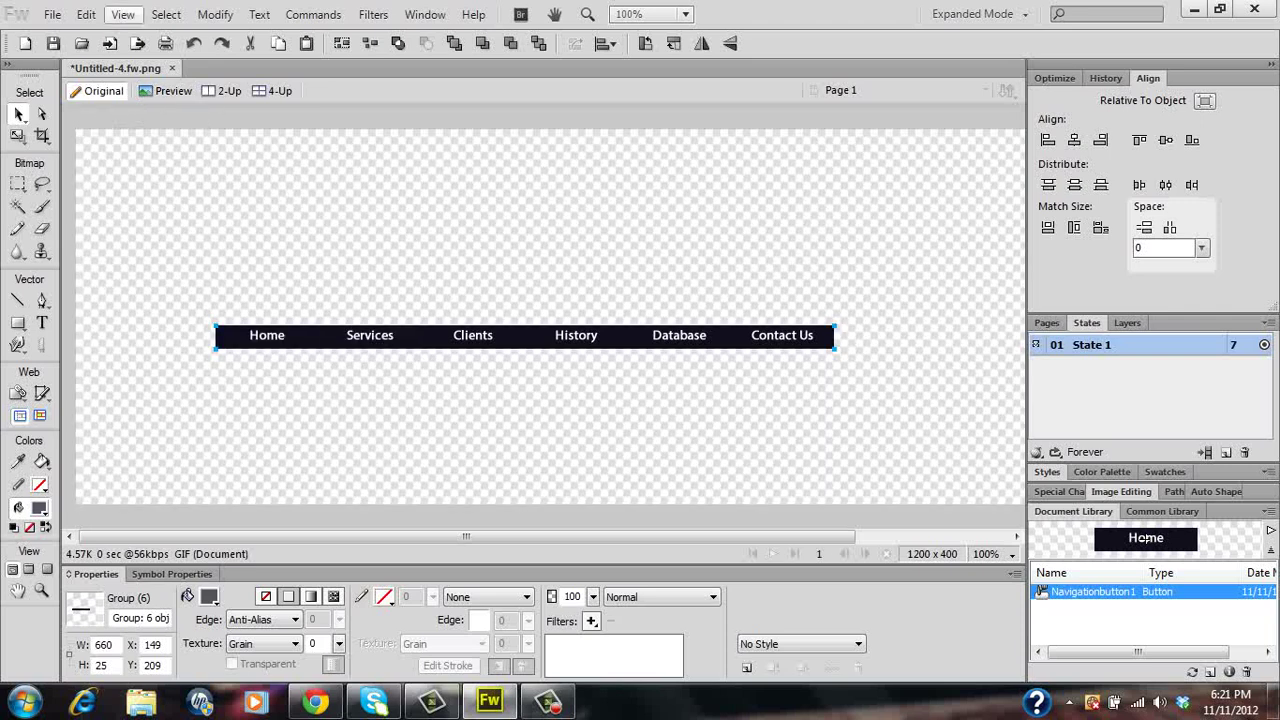
{"action": "left_click", "coordinate": [215, 14]}
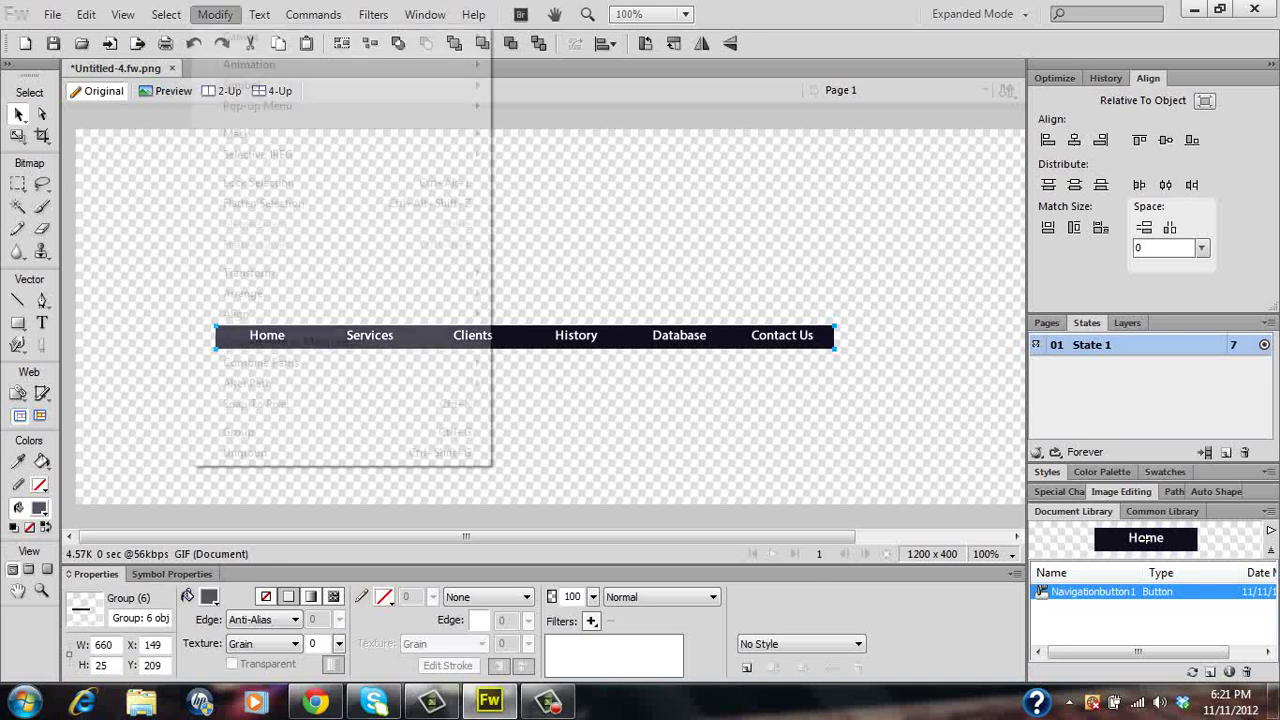
{"action": "mouse_move", "coordinate": [250, 64]}
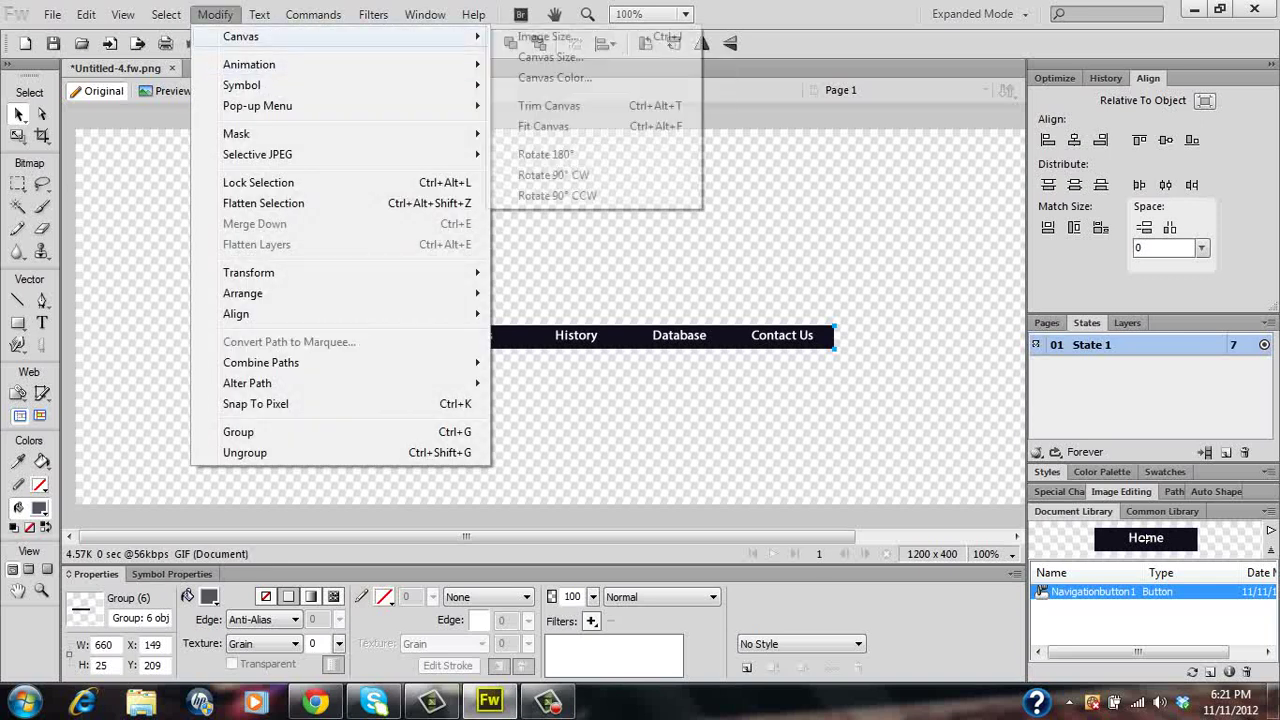
{"action": "mouse_move", "coordinate": [313, 14]}
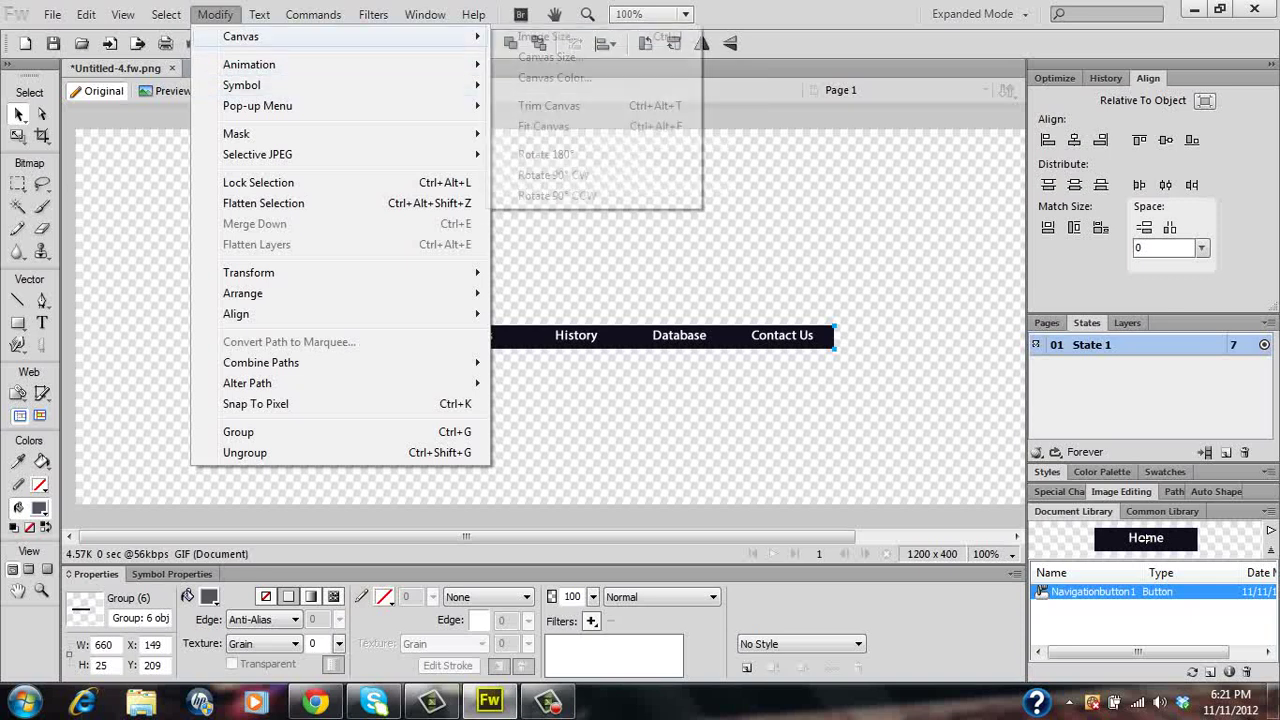
{"action": "mouse_move", "coordinate": [240, 36]}
{"action": "left_click", "coordinate": [540, 106]}
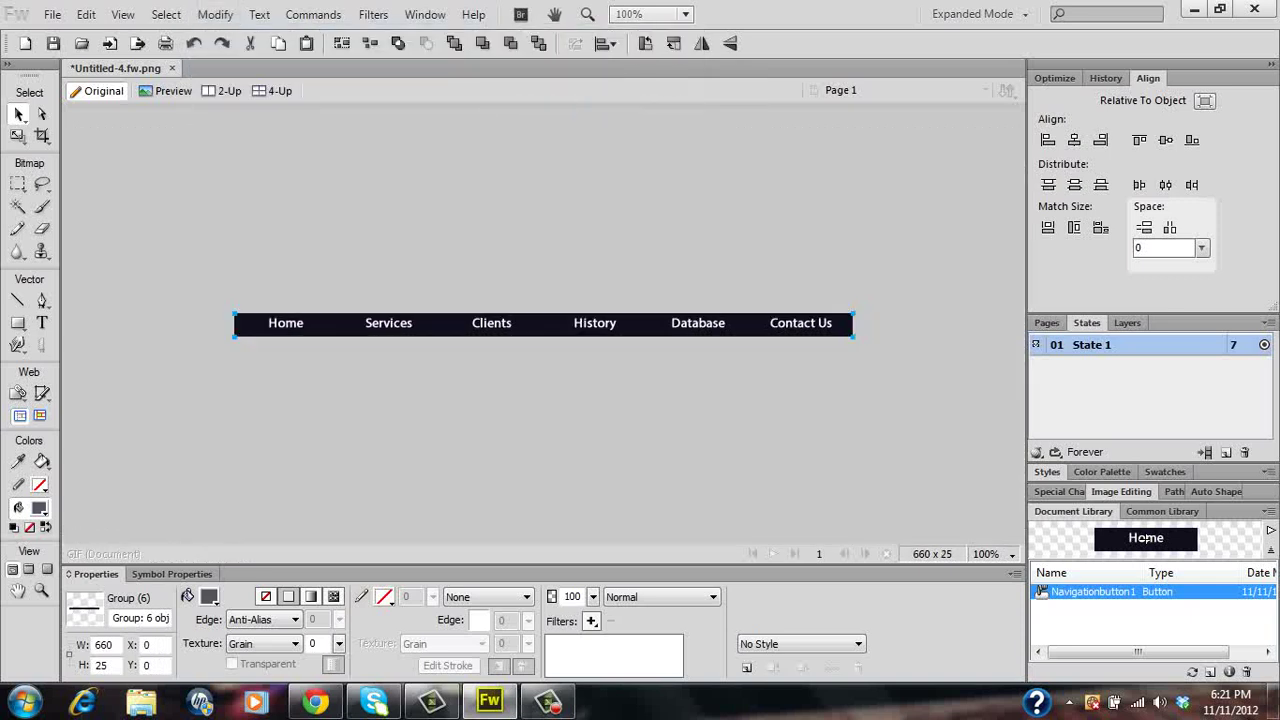
{"action": "key", "text": "ctrl+d"}
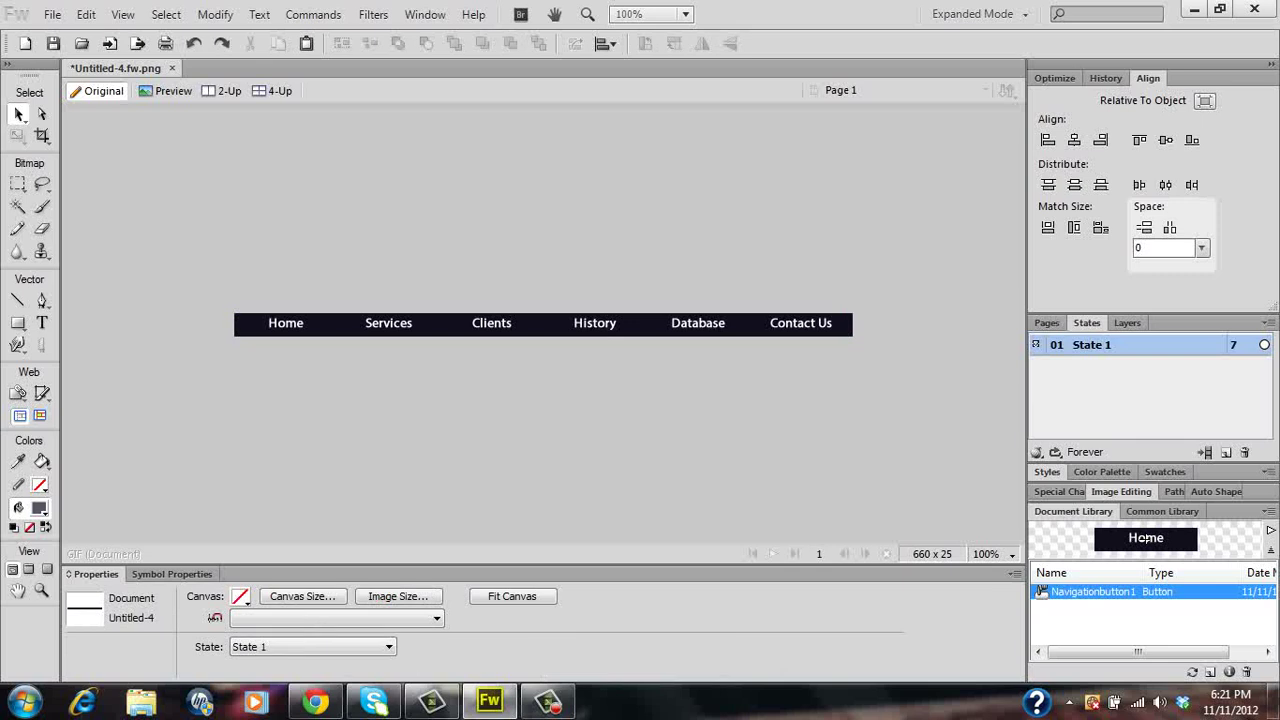
Preview the trimmed bar and test the Services button's grey rollover state
{"action": "left_click", "coordinate": [166, 90]}
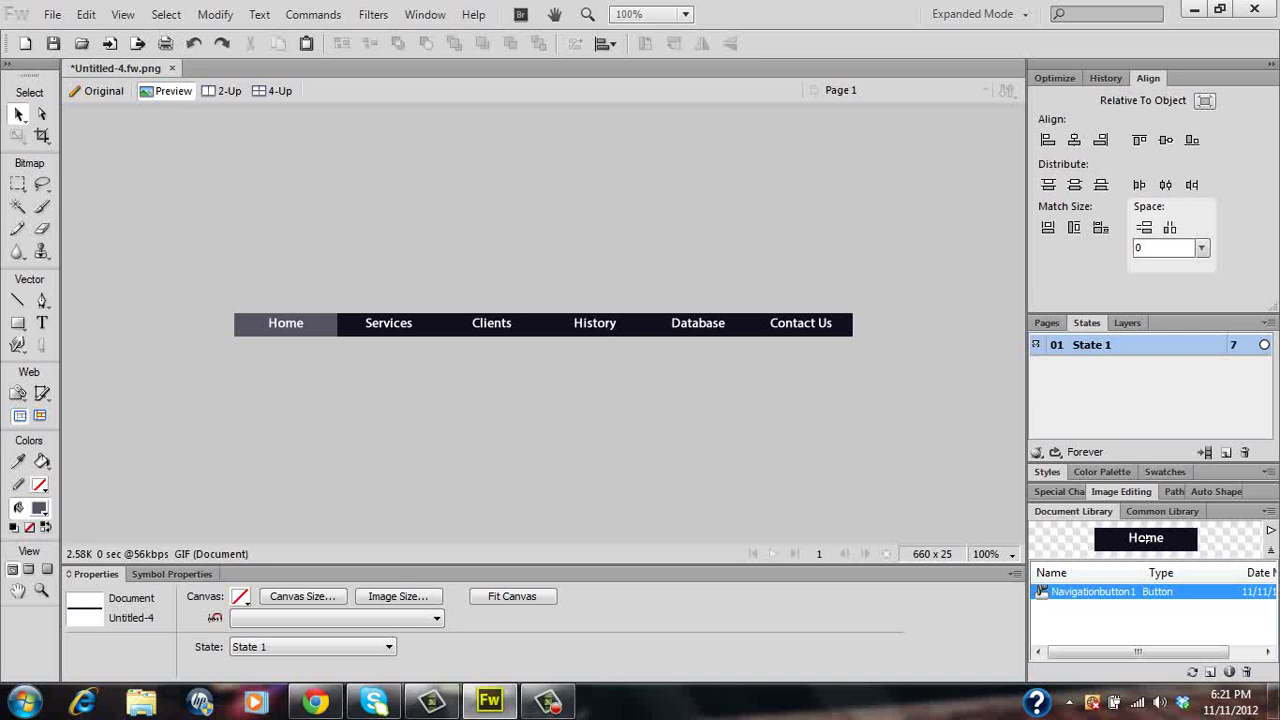
{"action": "left_click", "coordinate": [405, 330]}
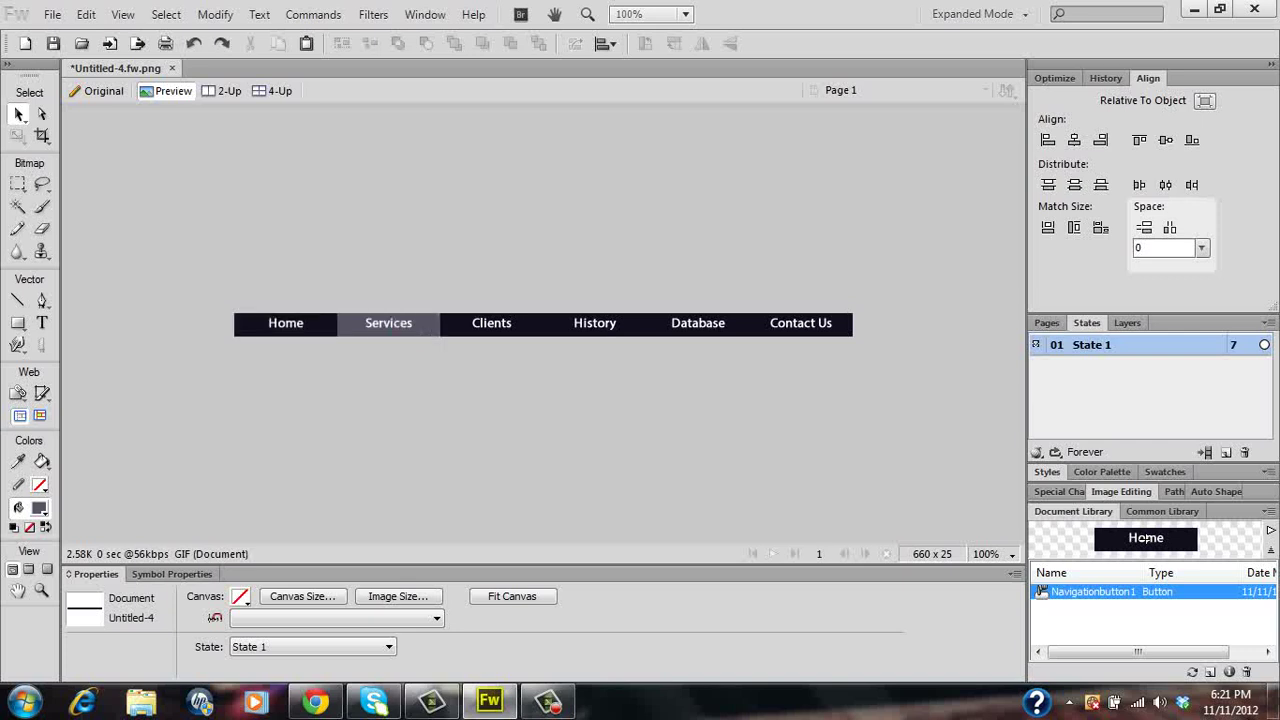